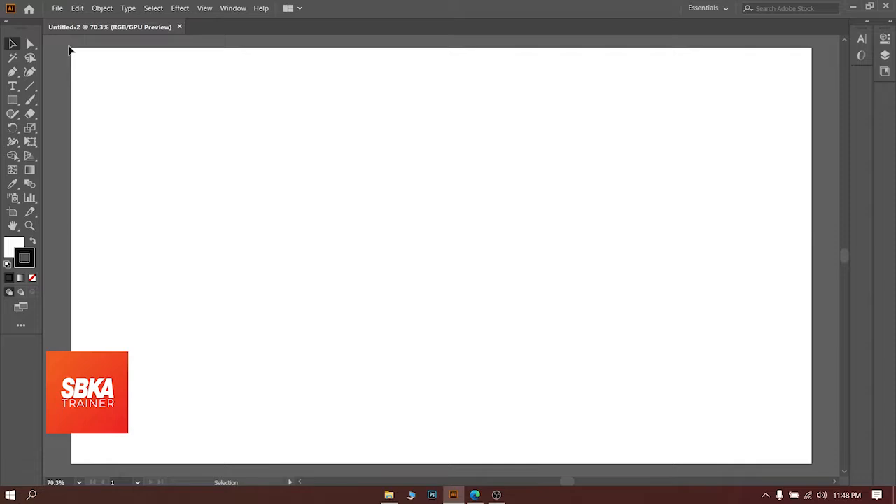
# - Draw a square about 196 px wide near the artboard's upper-left corner and a slightly larger circle below it
pyautogui.press('x')
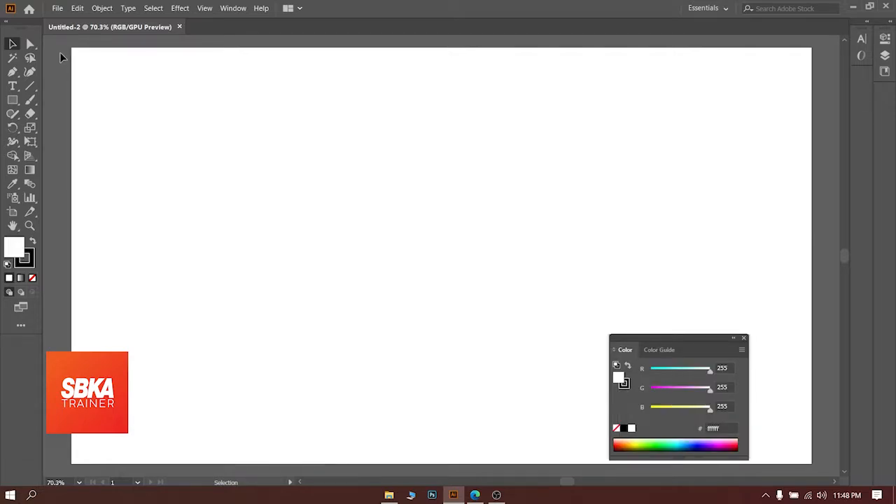
pyautogui.click(13, 103)
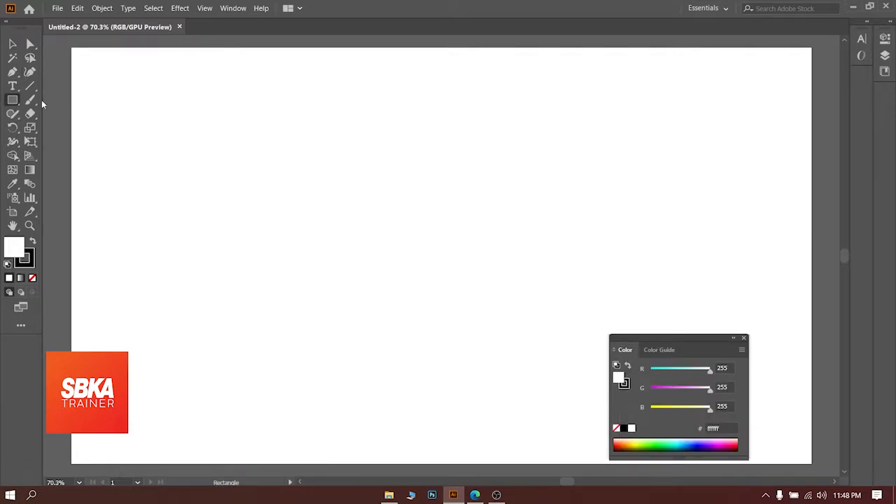
pyautogui.moveTo(119, 71); pyautogui.dragTo(231, 185)
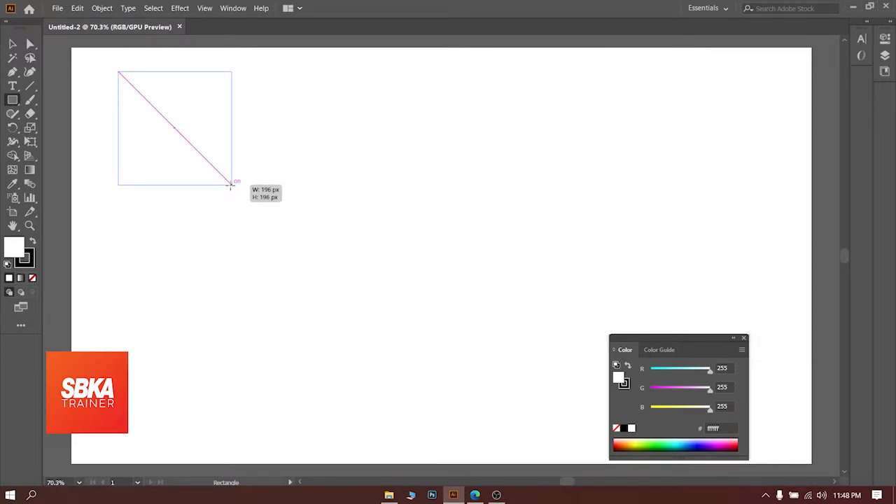
pyautogui.moveTo(231, 185); pyautogui.dragTo(232, 185)
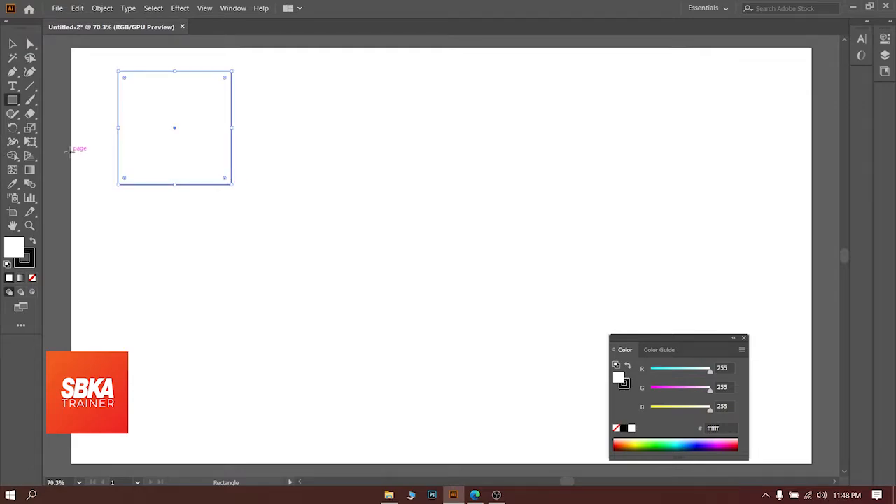
pyautogui.moveTo(11, 103); pyautogui.dragTo(38, 129)
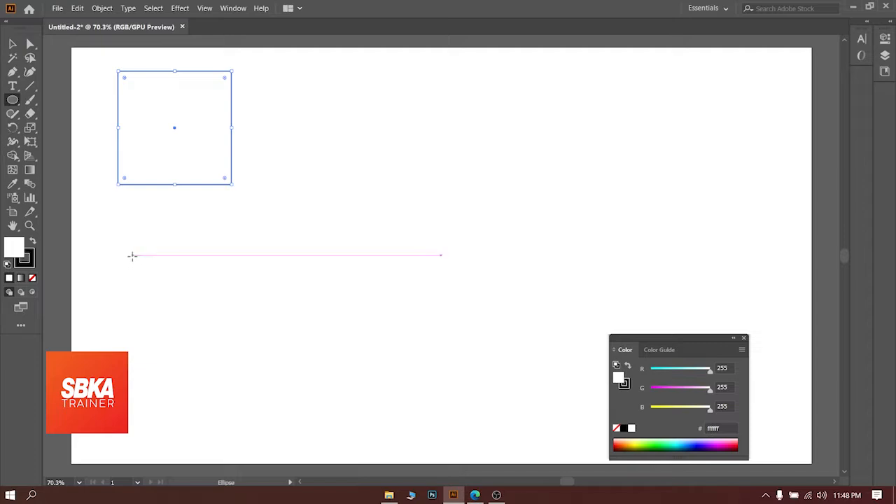
pyautogui.moveTo(124, 252); pyautogui.dragTo(245, 373)
# - Draw an upright three-sided polygon to the right of the square, with its base horizontal
pyautogui.moveTo(13, 102); pyautogui.dragTo(51, 143)
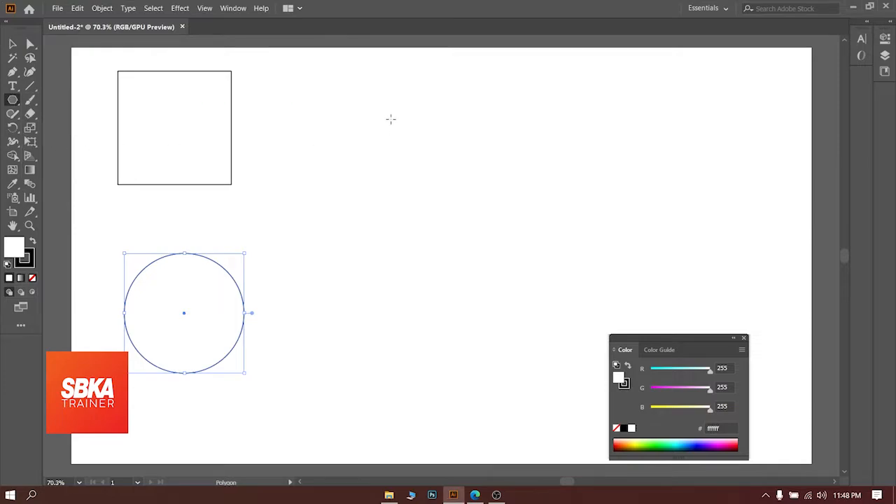
pyautogui.moveTo(391, 120); pyautogui.dragTo(431, 143)
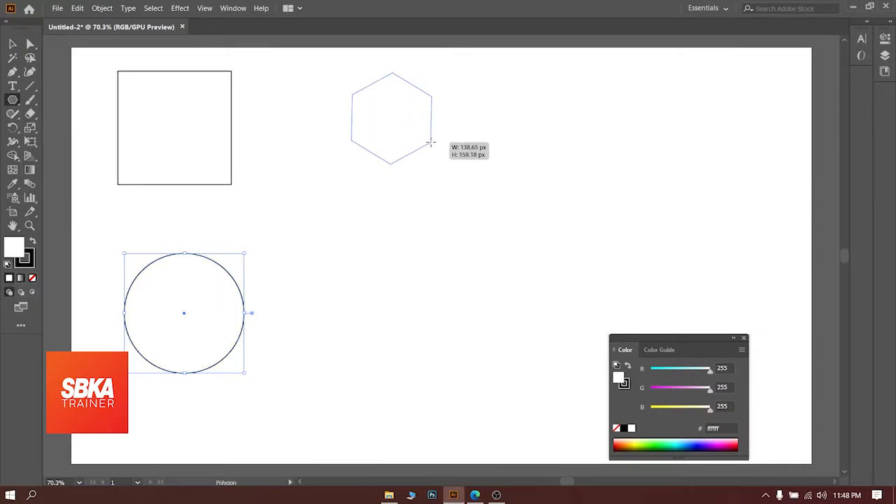
pyautogui.moveTo(431, 144); pyautogui.dragTo(447, 149)
pyautogui.press('Down')
pyautogui.press('Down')
pyautogui.press('Down')
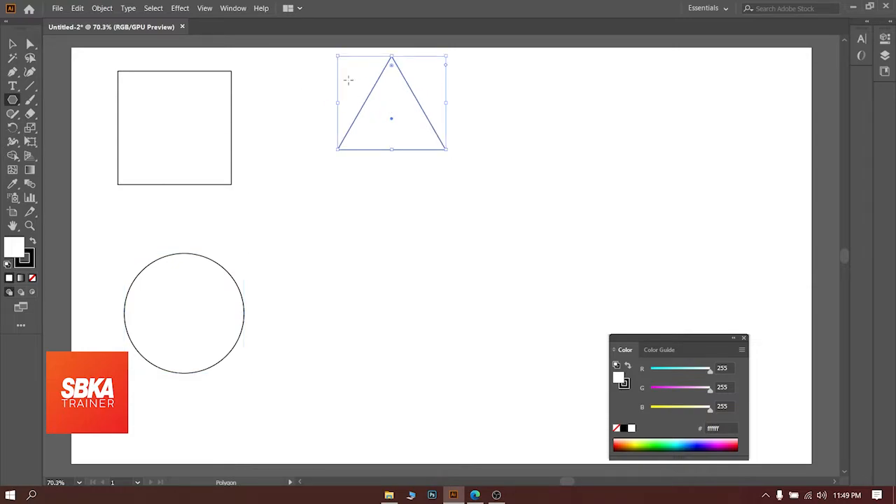
# - Draw a seven-sided polygon beneath the triangle, level with the circle
pyautogui.click(12, 101)
pyautogui.click(56, 141)
pyautogui.moveTo(392, 304); pyautogui.dragTo(338, 274)
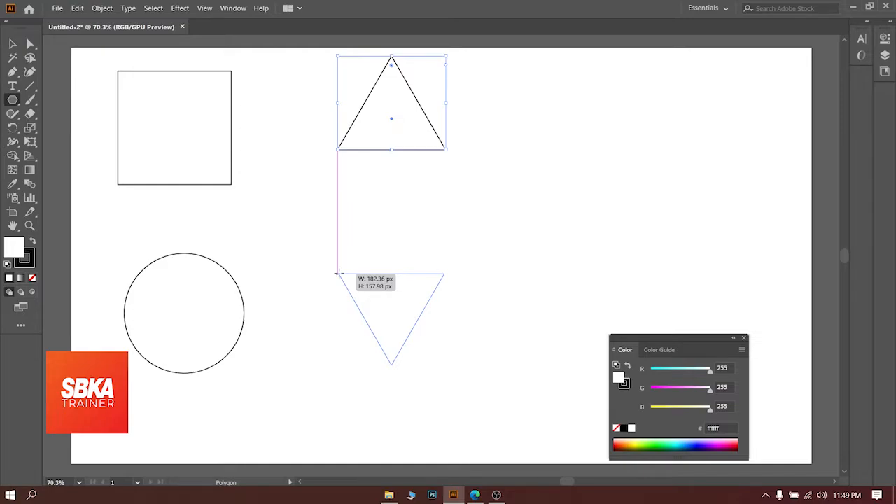
pyautogui.press('Up')
pyautogui.press('Up')
pyautogui.press('Up')
pyautogui.press('Up')
pyautogui.moveTo(339, 274); pyautogui.dragTo(334, 290)
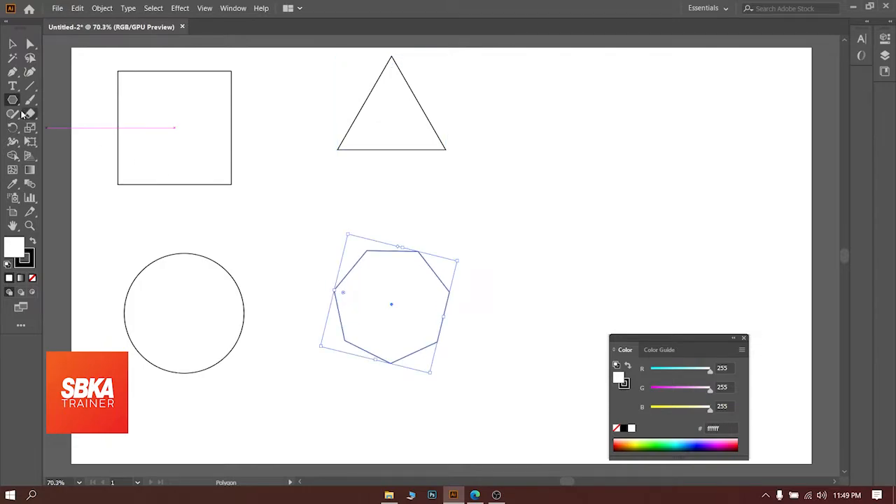
# - Draw a five-pointed star to the right of the two polygons and leave it deselected
pyautogui.click(13, 102)
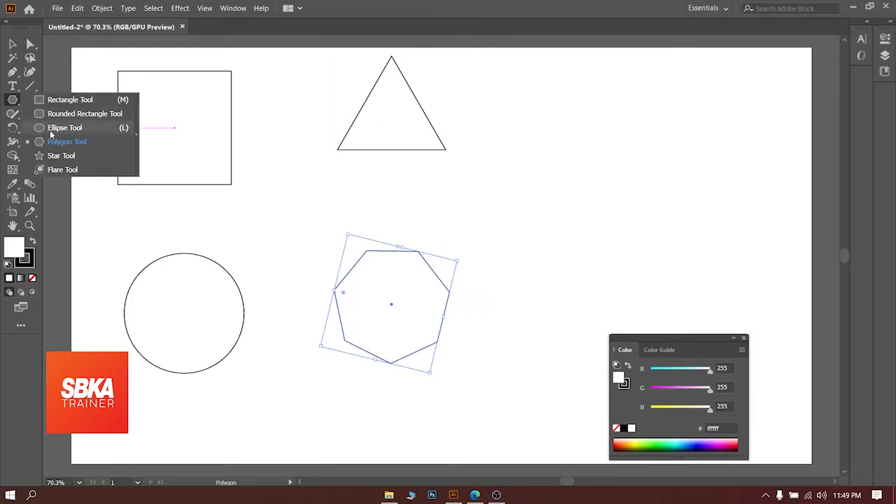
pyautogui.click(60, 156)
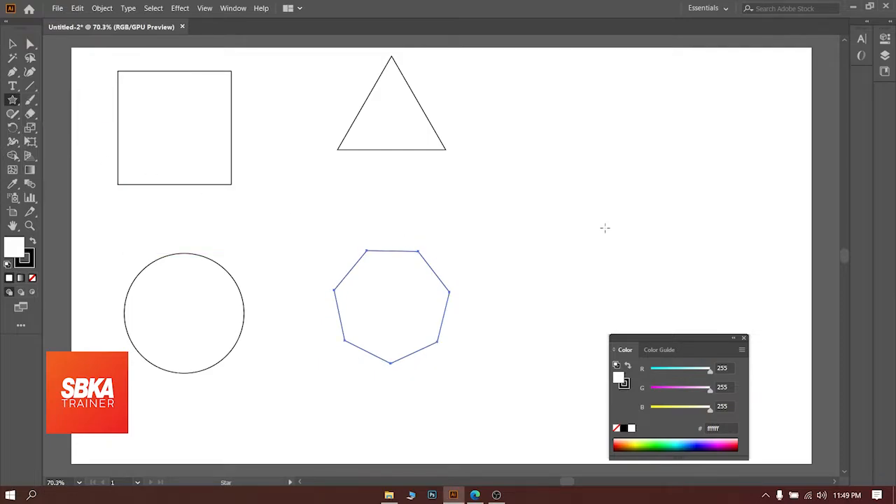
pyautogui.moveTo(609, 227); pyautogui.dragTo(532, 205)
pyautogui.press('v')
pyautogui.click(507, 158)
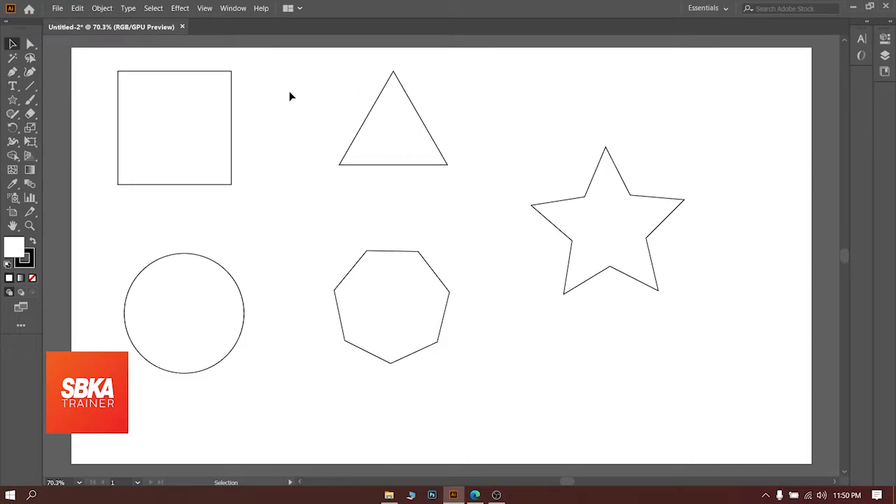
# - Select the square and move it slightly to the left at the same height
pyautogui.click(217, 98)
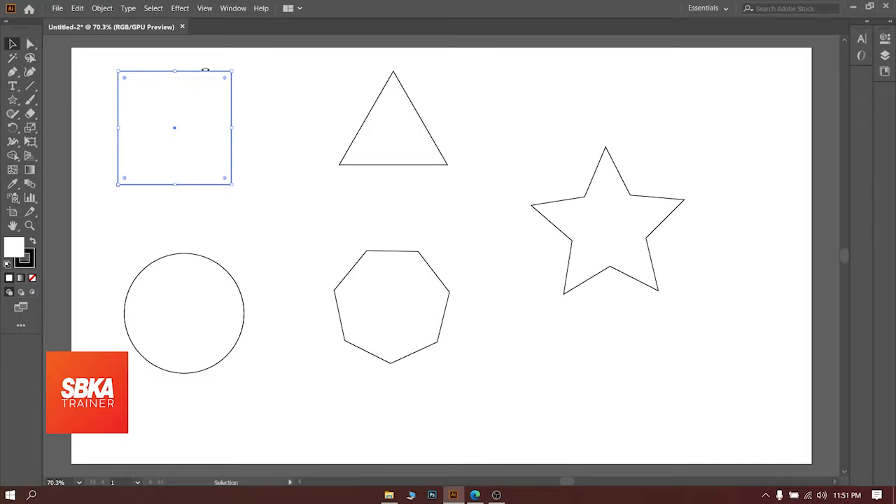
pyautogui.click(284, 101)
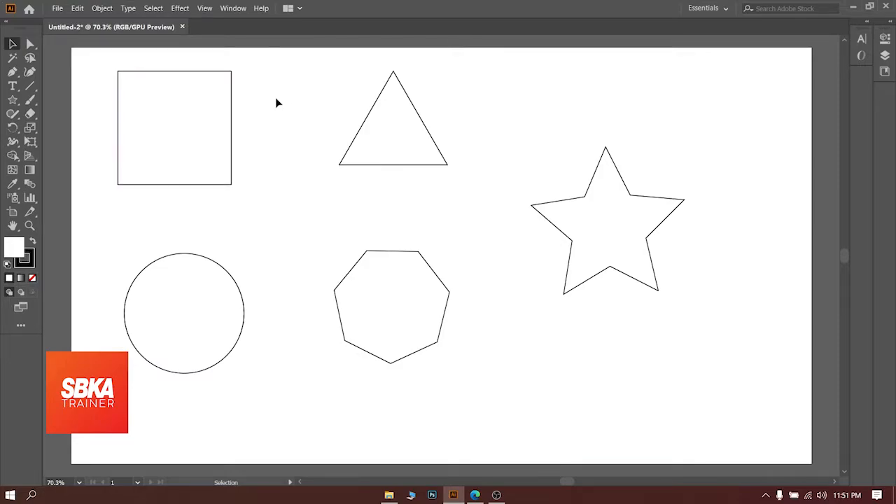
pyautogui.click(200, 103)
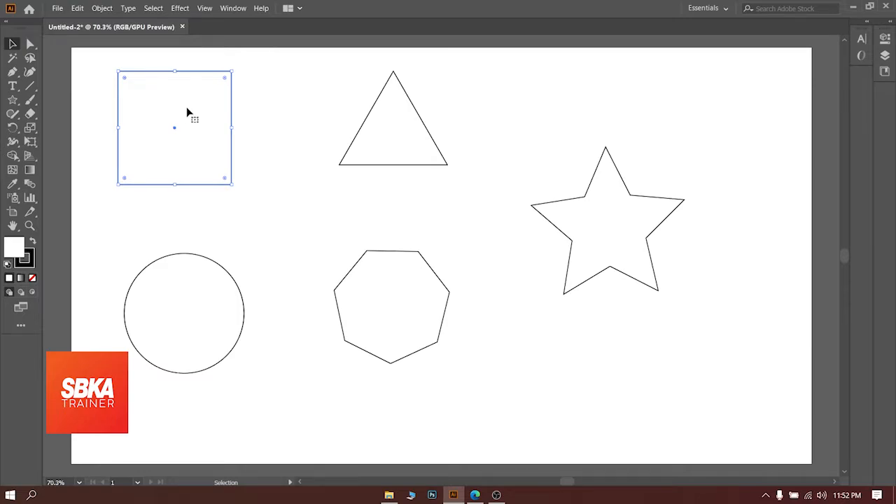
pyautogui.moveTo(187, 112)
pyautogui.mouseDown()
pyautogui.moveTo(287, 114)
pyautogui.moveTo(185, 113)
pyautogui.mouseUp()
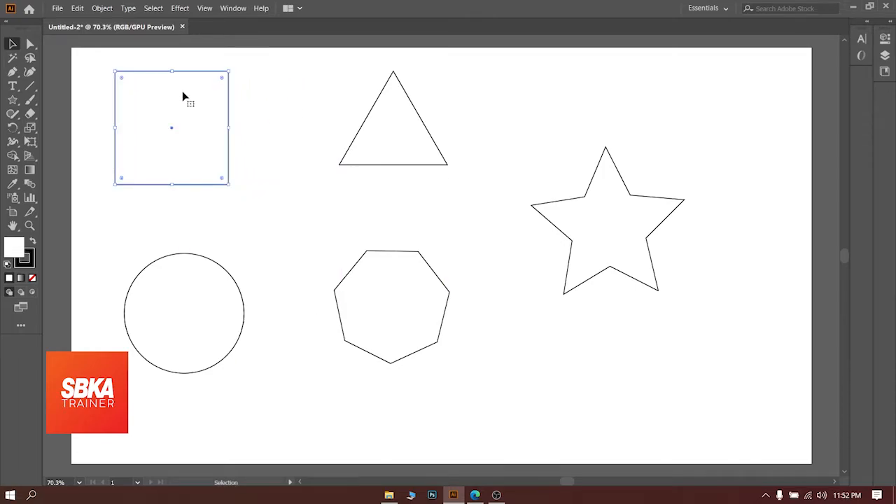
pyautogui.moveTo(183, 97); pyautogui.dragTo(183, 102)
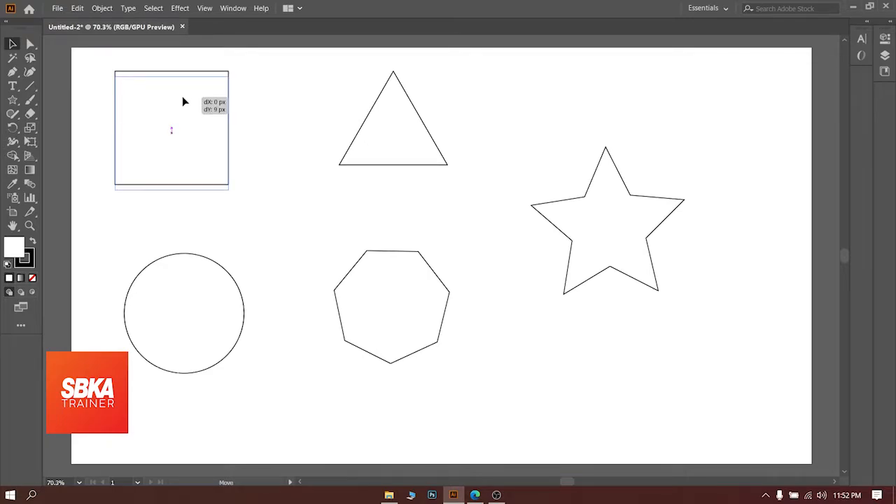
pyautogui.moveTo(183, 102)
pyautogui.mouseDown()
pyautogui.moveTo(181, 139)
pyautogui.moveTo(181, 109)
pyautogui.mouseUp()
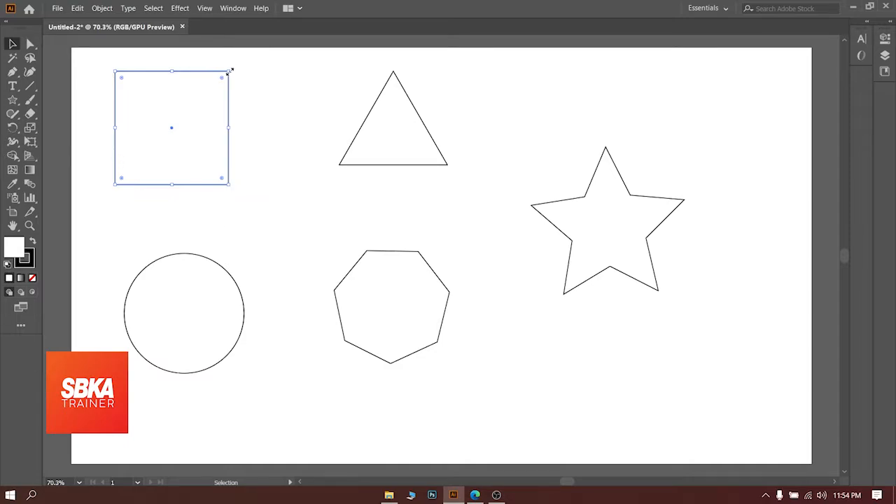
# - Resize the square freely from its corners, finishing with a slightly larger square in the same area
pyautogui.moveTo(230, 71); pyautogui.dragTo(260, 75)
pyautogui.moveTo(254, 120); pyautogui.dragTo(229, 71)
pyautogui.moveTo(229, 187)
pyautogui.mouseDown()
pyautogui.moveTo(192, 145)
pyautogui.moveTo(243, 193)
pyautogui.mouseUp()
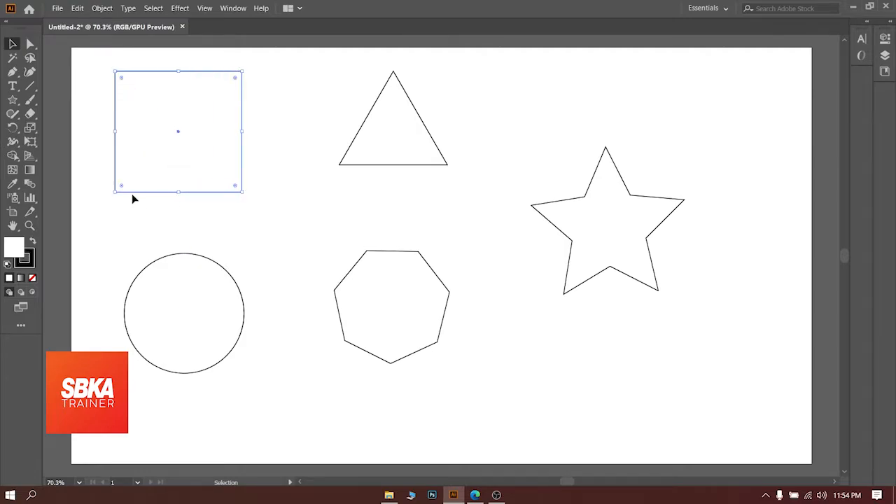
pyautogui.moveTo(117, 191); pyautogui.dragTo(120, 226)
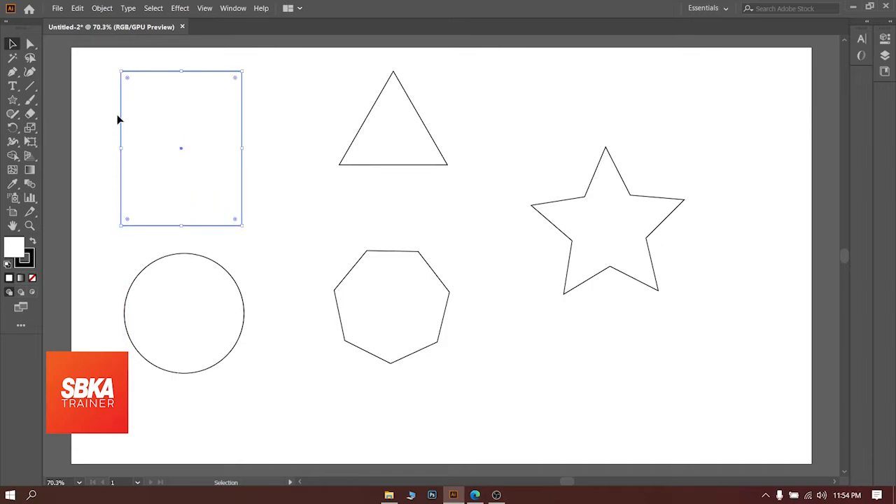
pyautogui.moveTo(120, 72); pyautogui.dragTo(111, 94)
pyautogui.moveTo(214, 184); pyautogui.dragTo(210, 161)
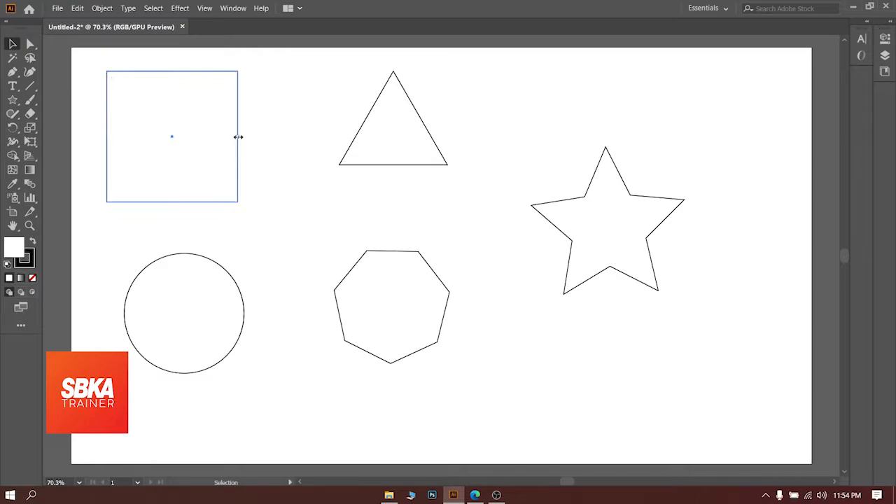
# - Stretch the square's right and top sides to form a wide rectangle and move it slightly down
pyautogui.moveTo(238, 136); pyautogui.dragTo(299, 137)
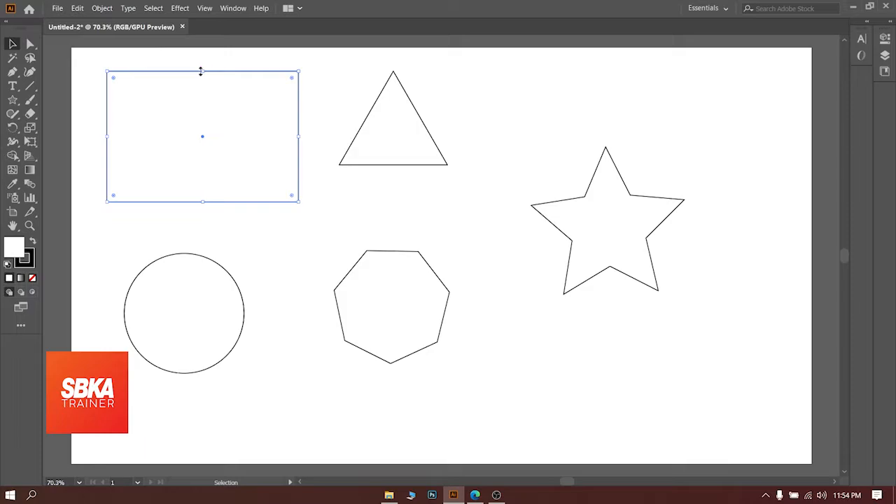
pyautogui.moveTo(201, 71)
pyautogui.mouseDown()
pyautogui.moveTo(202, 120)
pyautogui.moveTo(205, 56)
pyautogui.mouseUp()
pyautogui.moveTo(203, 202)
pyautogui.mouseDown()
pyautogui.moveTo(202, 152)
pyautogui.moveTo(208, 201)
pyautogui.mouseUp()
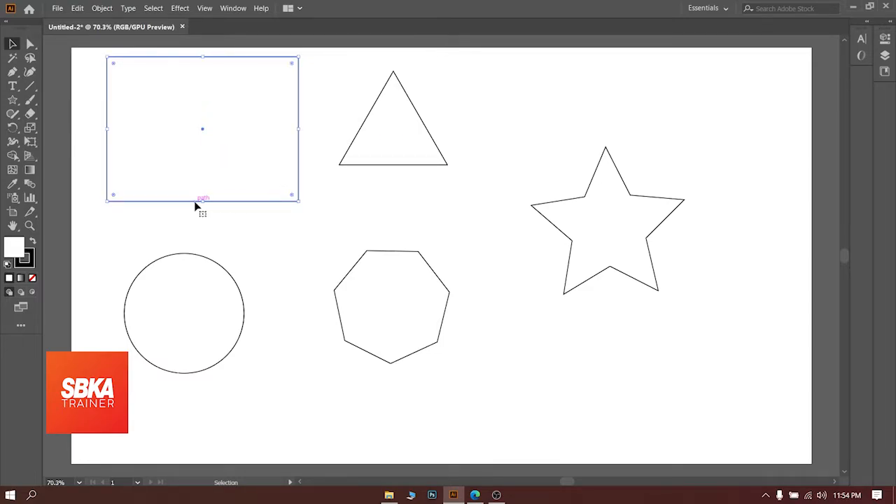
pyautogui.moveTo(237, 160); pyautogui.dragTo(237, 171)
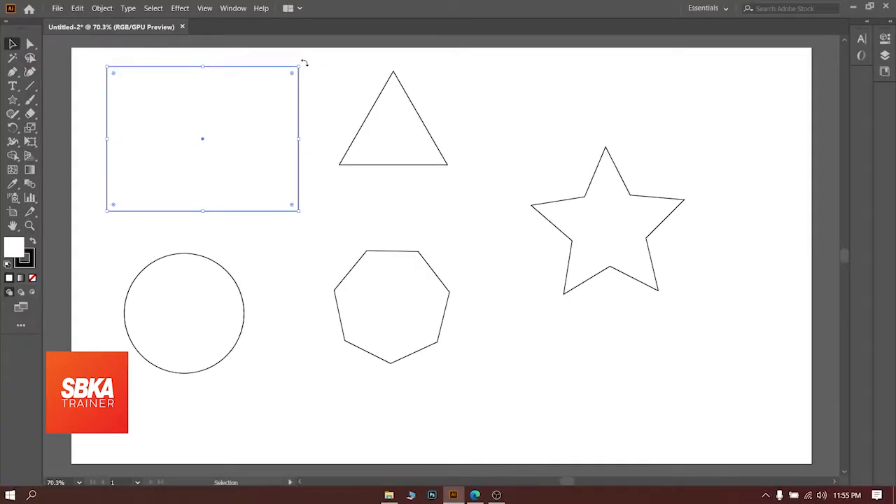
# - Try rotating the rectangle freely about its centre, and undo the rotation
pyautogui.moveTo(304, 137); pyautogui.dragTo(360, 377)
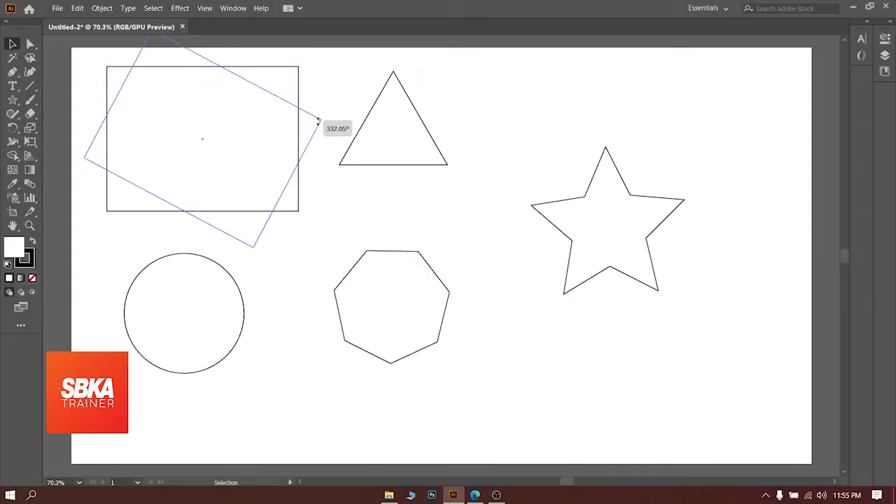
pyautogui.moveTo(318, 123); pyautogui.dragTo(124, 195)
pyautogui.moveTo(304, 217); pyautogui.dragTo(119, 238)
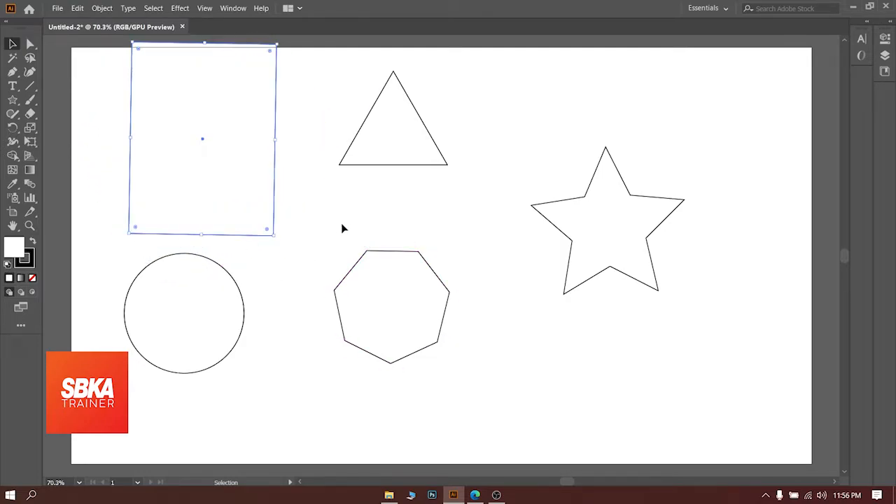
pyautogui.click(335, 222)
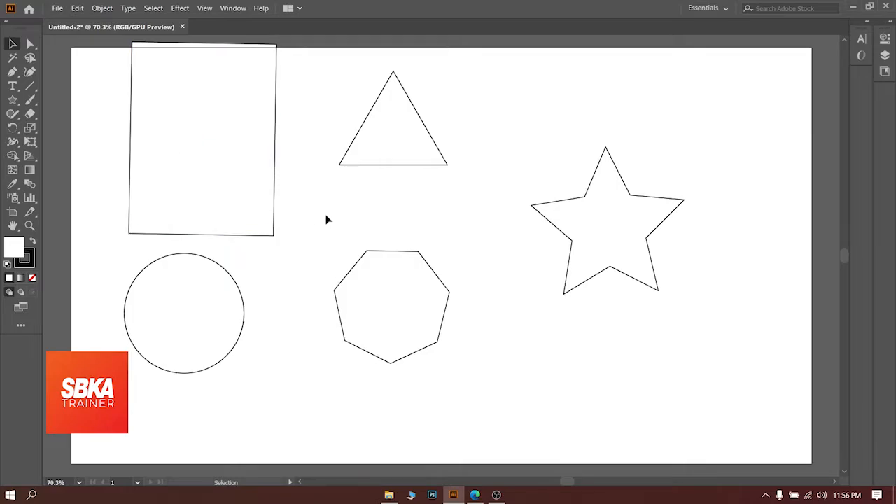
pyautogui.press('a')
pyautogui.hotkey('ctrl', 'z')
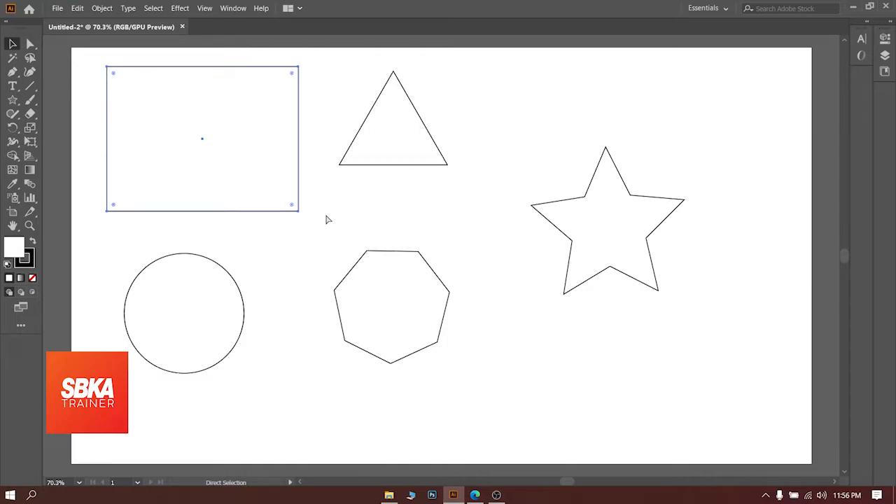
# - Rotate the rectangle about its centre in constrained angle increments until its sides are straight, and deselect it
pyautogui.press('v')
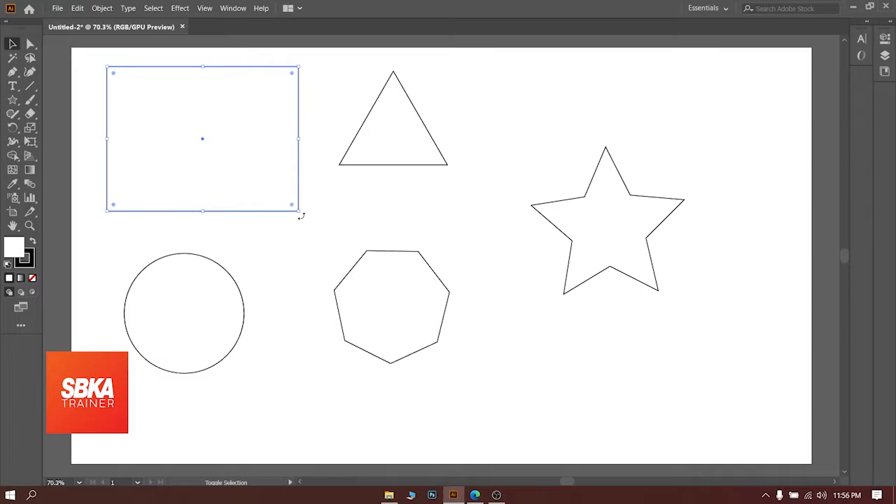
pyautogui.moveTo(301, 216); pyautogui.dragTo(67, 72)
pyautogui.click(517, 95)
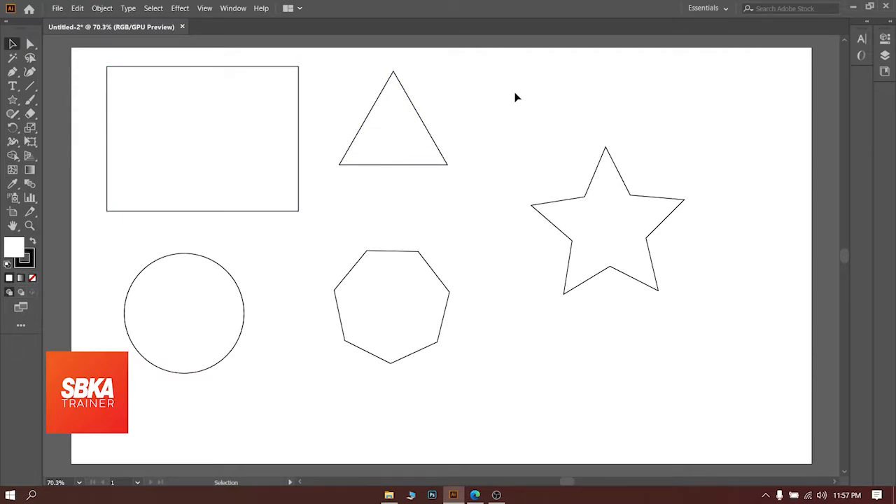
# - Enlarge the triangle proportionally, keeping its lower-right corner fixed
pyautogui.click(385, 135)
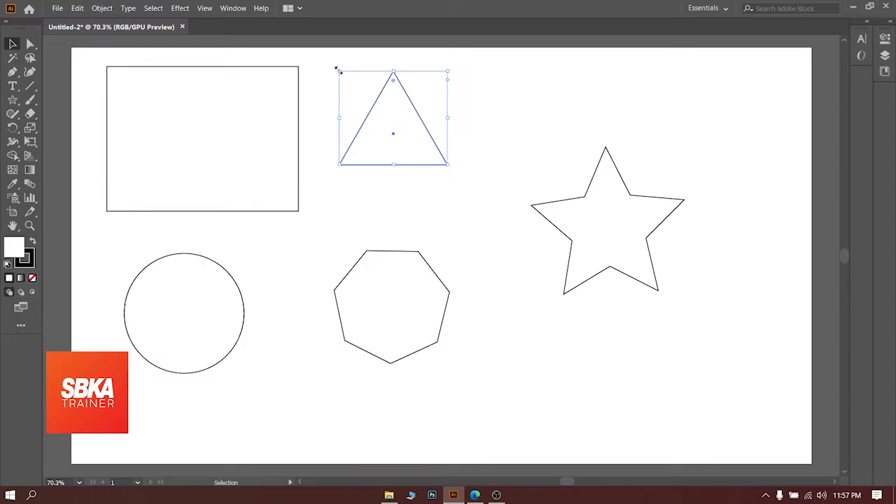
pyautogui.moveTo(338, 70)
pyautogui.mouseDown()
pyautogui.moveTo(365, 94)
pyautogui.moveTo(326, 53)
pyautogui.moveTo(360, 88)
pyautogui.moveTo(330, 62)
pyautogui.moveTo(340, 70)
pyautogui.mouseUp()
pyautogui.moveTo(337, 70); pyautogui.dragTo(323, 21)
# - Scale the rectangle down proportionally, keeping its upper-left corner fixed
pyautogui.click(236, 145)
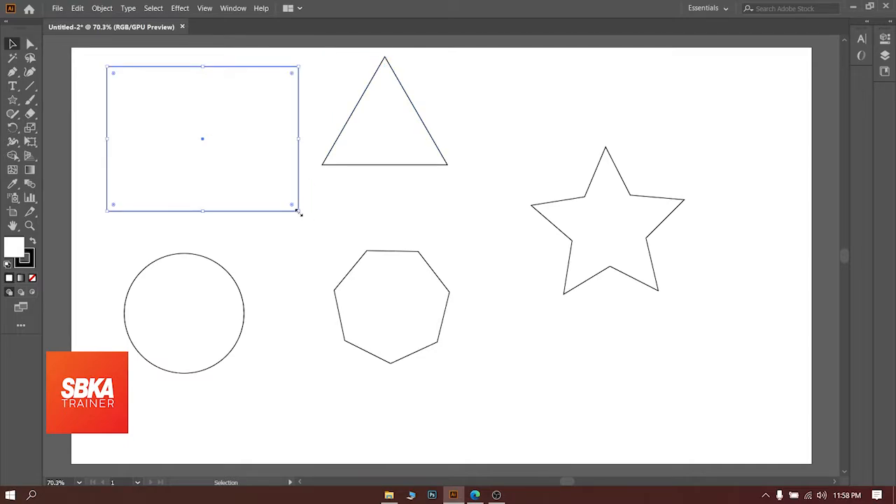
pyautogui.moveTo(299, 212); pyautogui.dragTo(265, 181)
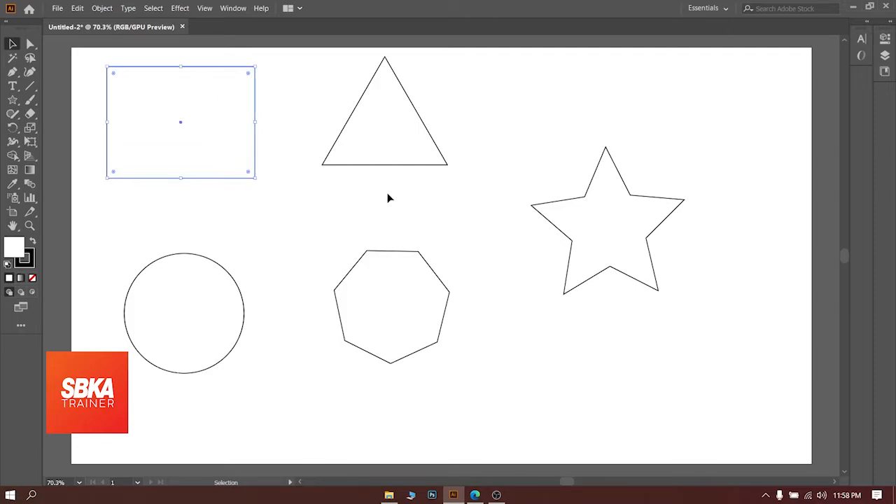
# - Scale the circle down proportionally to less than half its diameter, keeping its upper-left bounding corner fixed
pyautogui.click(210, 304)
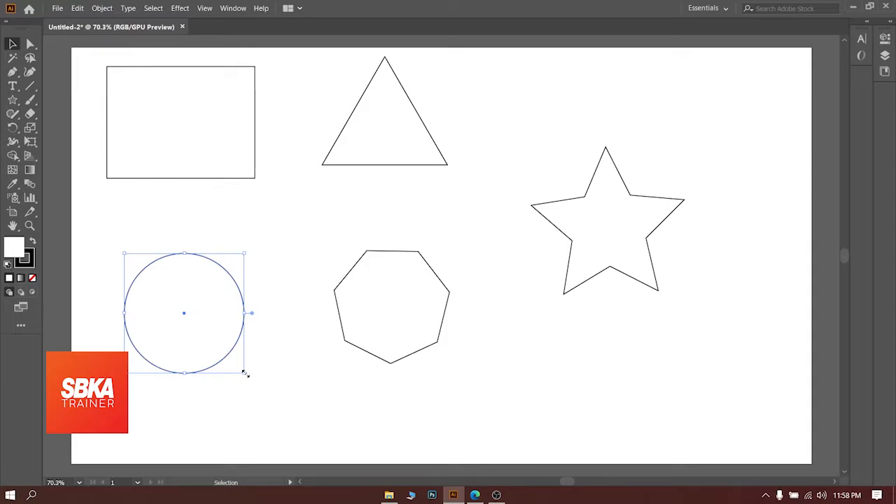
pyautogui.moveTo(245, 373); pyautogui.dragTo(204, 333)
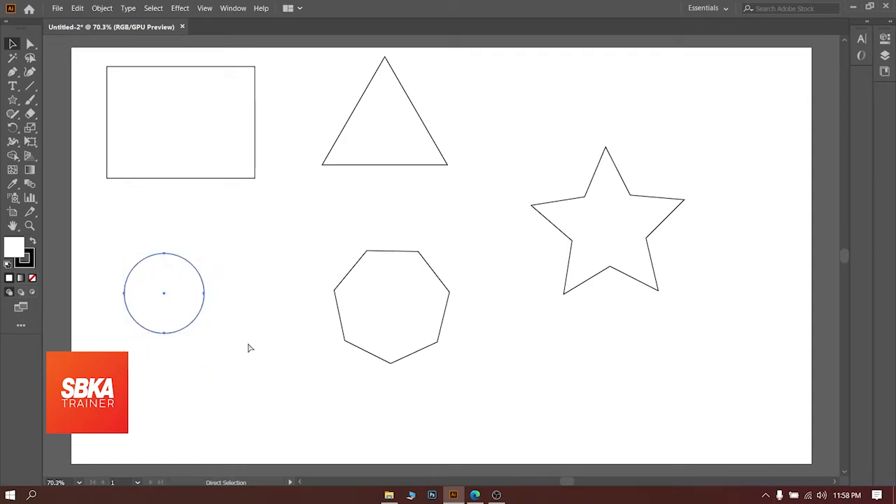
pyautogui.hotkey('ctrl', 'z')
pyautogui.press('v')
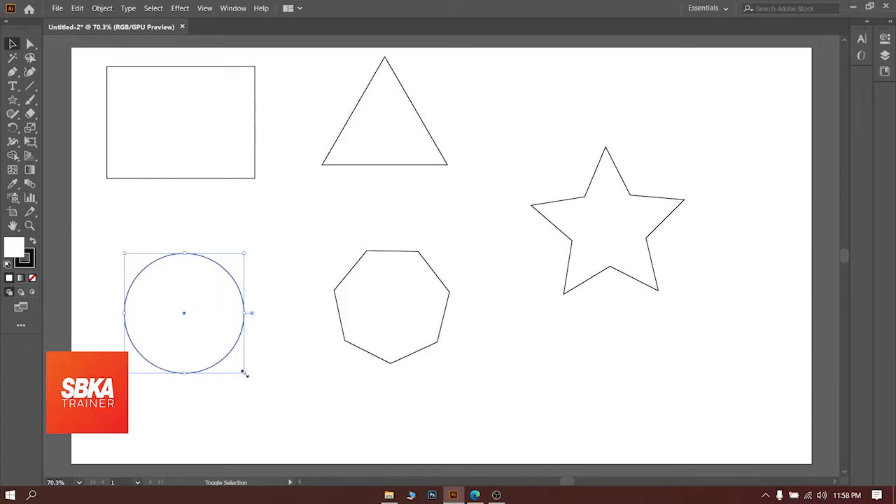
pyautogui.moveTo(243, 374); pyautogui.dragTo(180, 313)
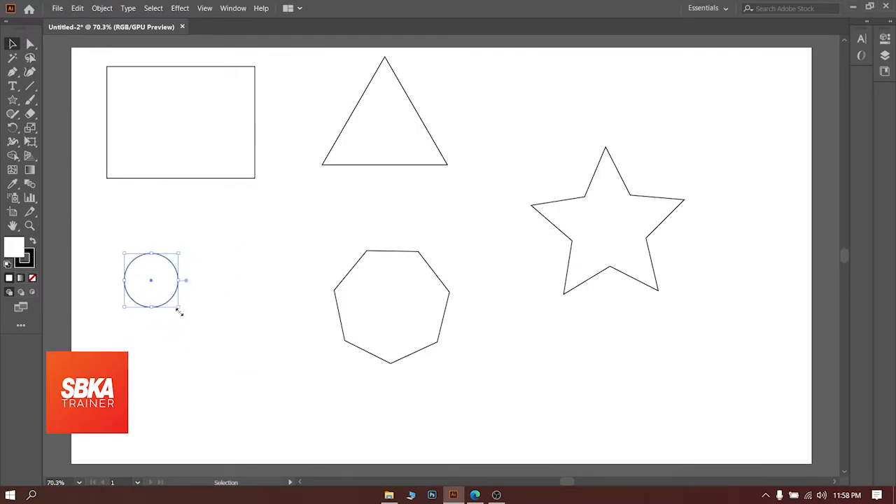
# - Enlarge the heptagon from its upper-right bounding corner, and stretch it slightly taller and wider
pyautogui.click(377, 254)
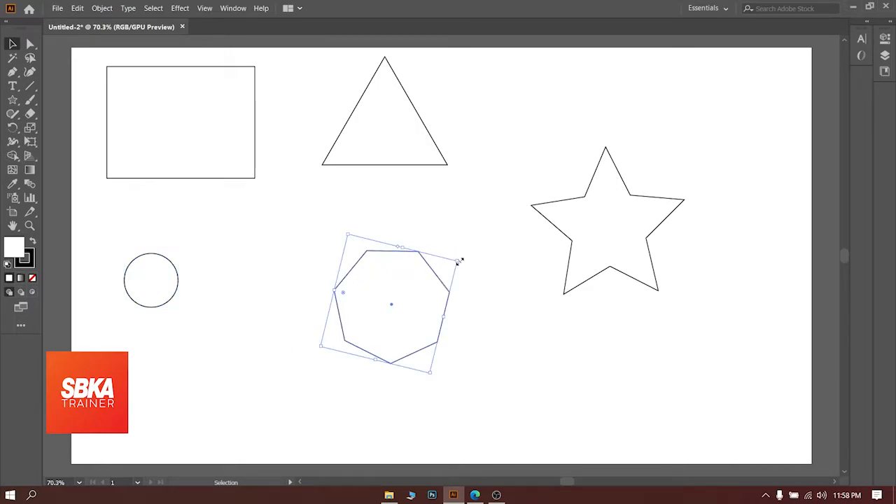
pyautogui.moveTo(459, 258); pyautogui.dragTo(491, 232)
pyautogui.moveTo(509, 217); pyautogui.dragTo(487, 213)
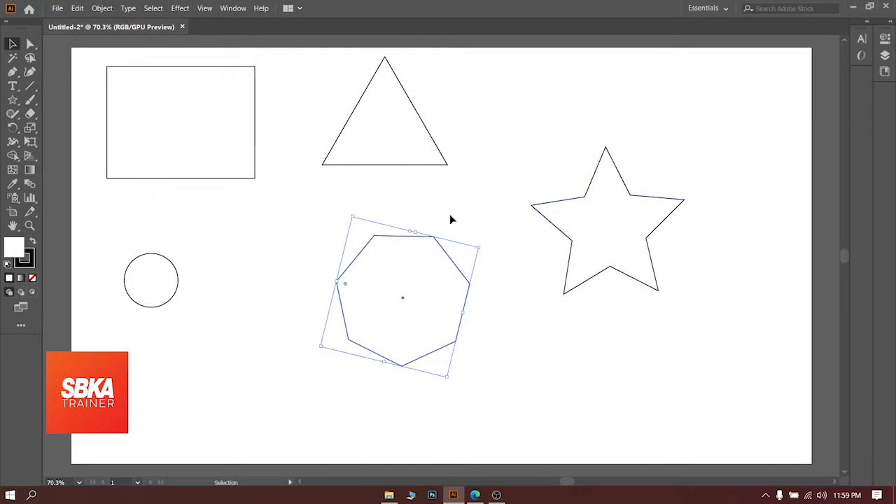
pyautogui.moveTo(416, 231)
pyautogui.mouseDown()
pyautogui.moveTo(416, 250)
pyautogui.moveTo(415, 218)
pyautogui.mouseUp()
pyautogui.moveTo(340, 275)
pyautogui.mouseDown()
pyautogui.moveTo(362, 280)
pyautogui.moveTo(344, 276)
pyautogui.mouseUp()
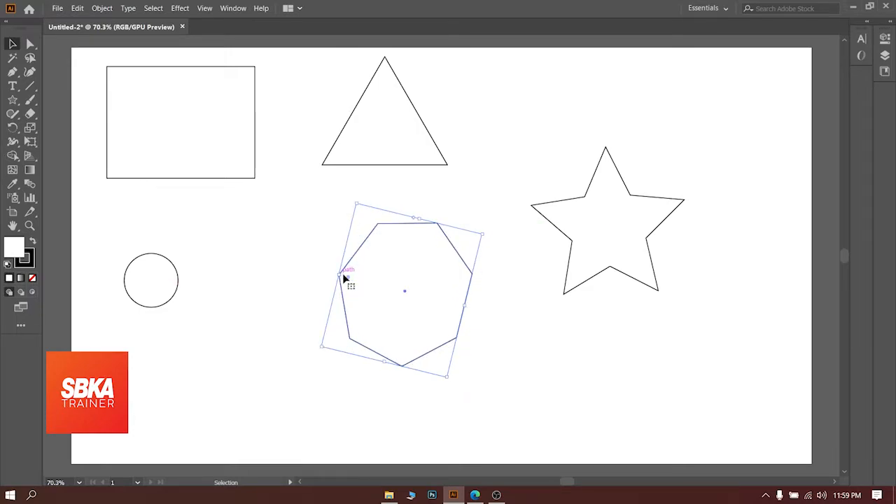
pyautogui.moveTo(466, 306); pyautogui.dragTo(475, 308)
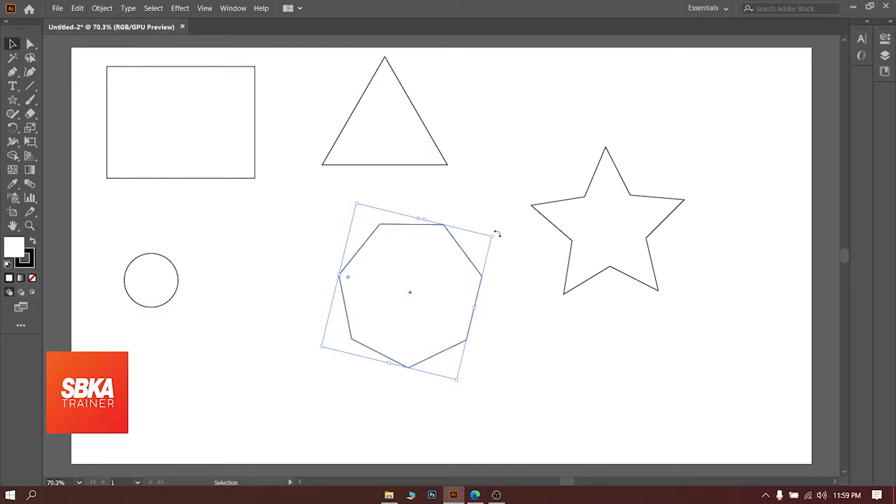
# - Rotate the heptagon about its centre until one vertex points down and the opposite edge is nearly horizontal
pyautogui.moveTo(498, 233); pyautogui.dragTo(337, 371)
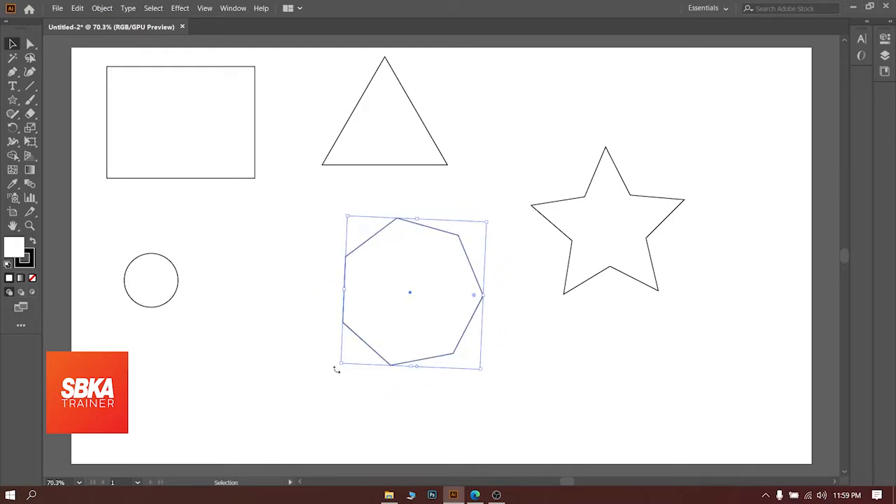
pyautogui.moveTo(325, 339); pyautogui.dragTo(337, 207)
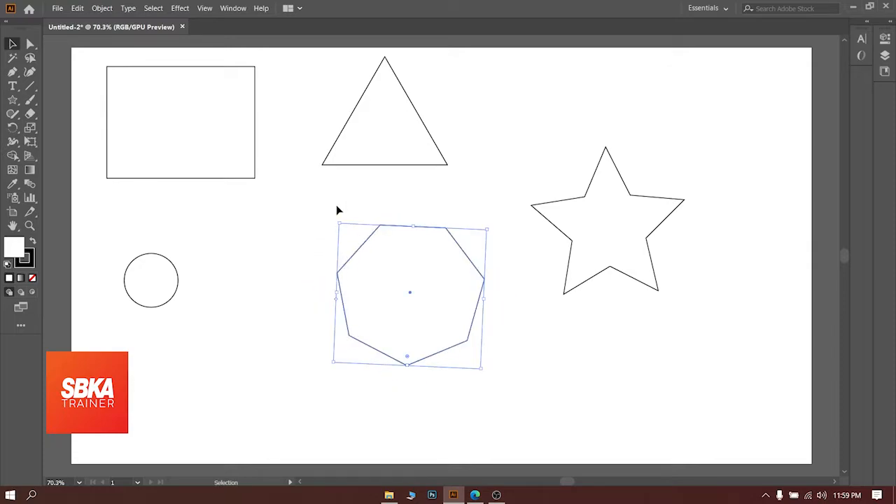
# - Enlarge the star slightly in proportion, keeping its lowest bounding corner fixed, and deselect it
pyautogui.click(596, 207)
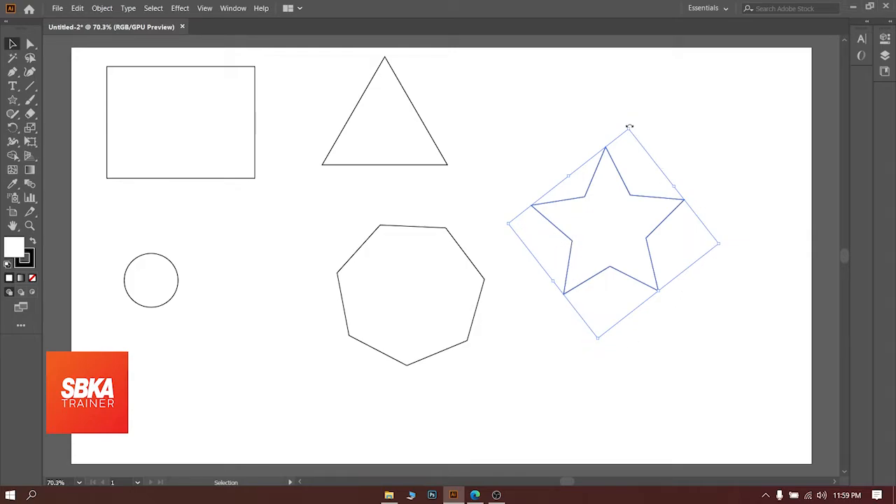
pyautogui.moveTo(630, 130); pyautogui.dragTo(626, 180)
pyautogui.press('a')
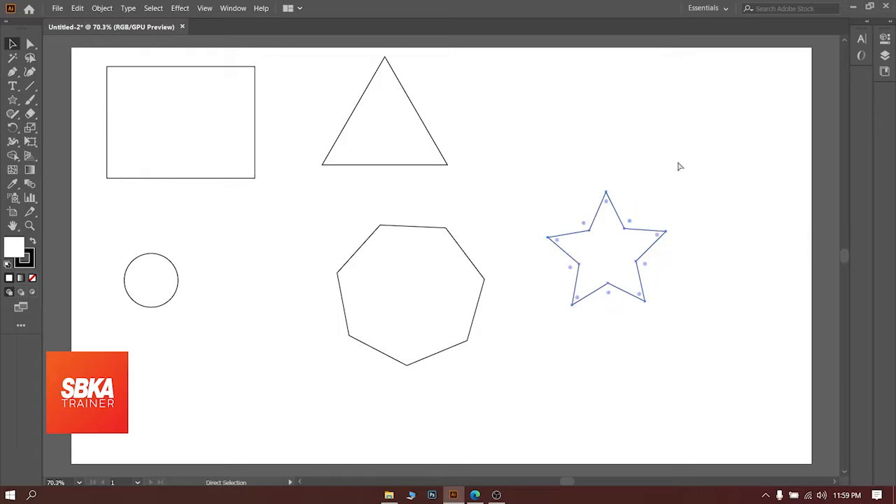
pyautogui.hotkey('ctrl', 'z')
pyautogui.press('v')
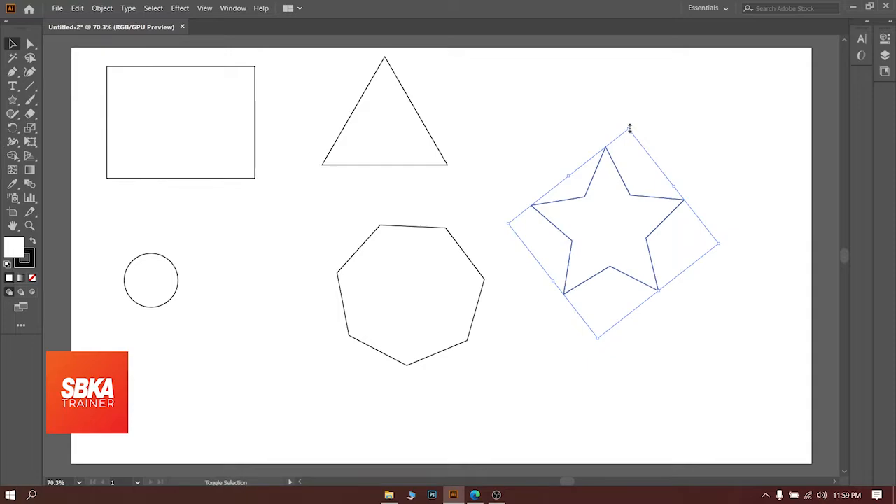
pyautogui.moveTo(629, 128); pyautogui.dragTo(670, 84)
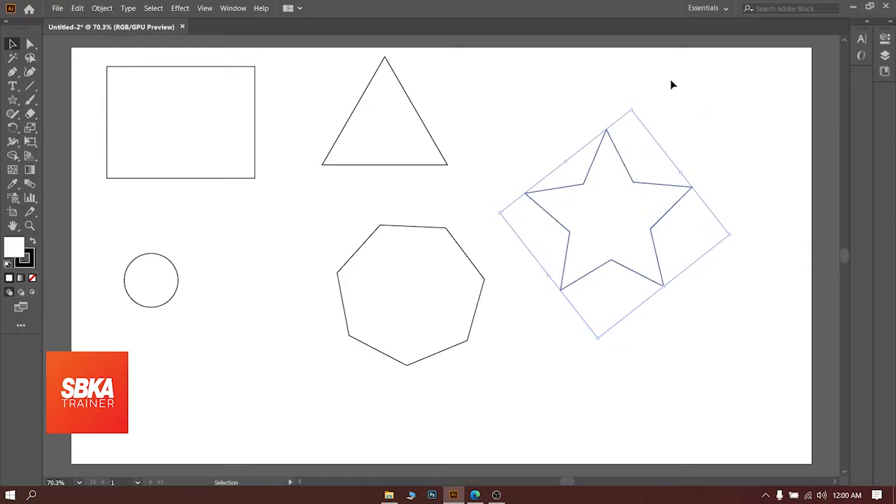
pyautogui.click(696, 138)
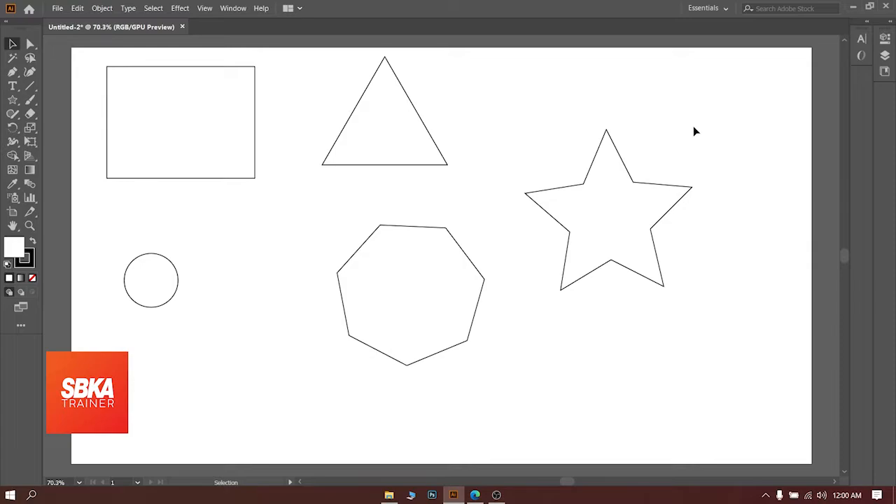
# - Duplicate the rectangle straight down so the copy sits just below the original, and deselect the copy
pyautogui.click(244, 164)
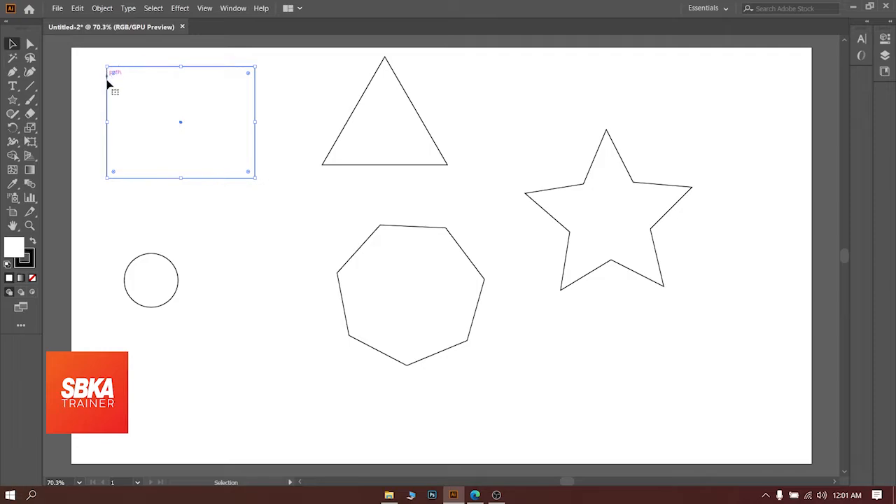
pyautogui.hotkey('ctrl', 'z')
pyautogui.click(196, 107)
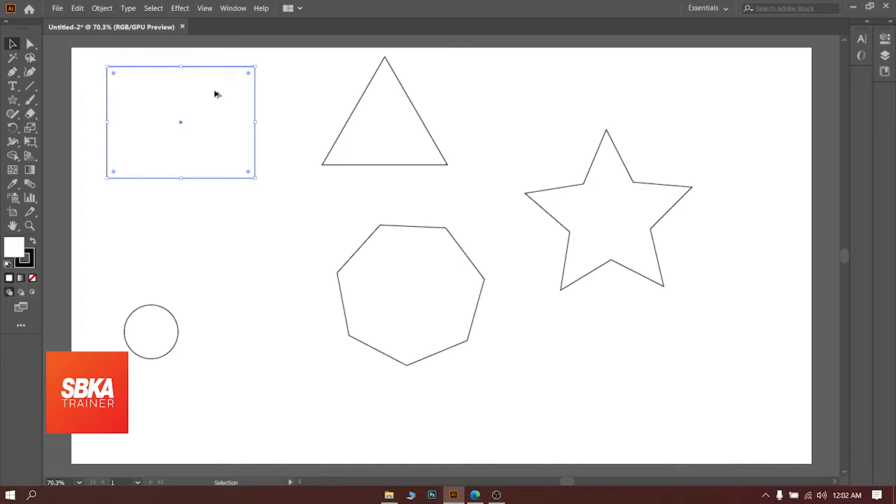
pyautogui.moveTo(217, 98); pyautogui.dragTo(217, 221)
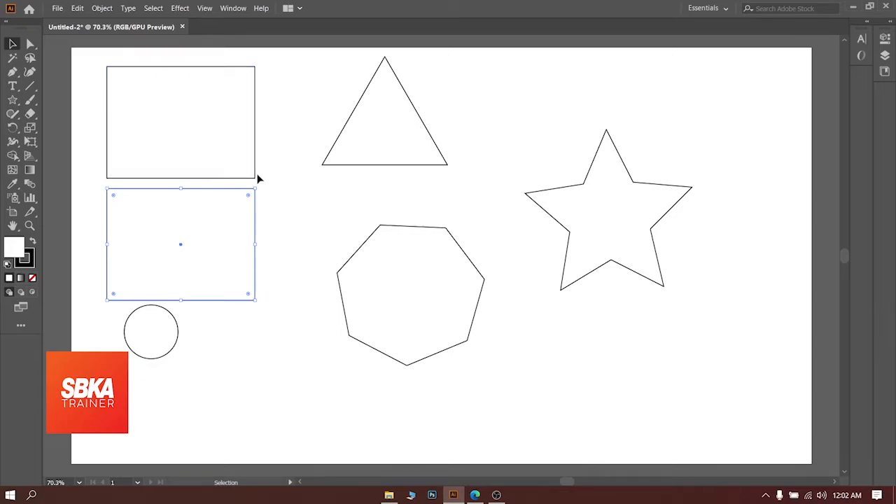
pyautogui.click(290, 182)
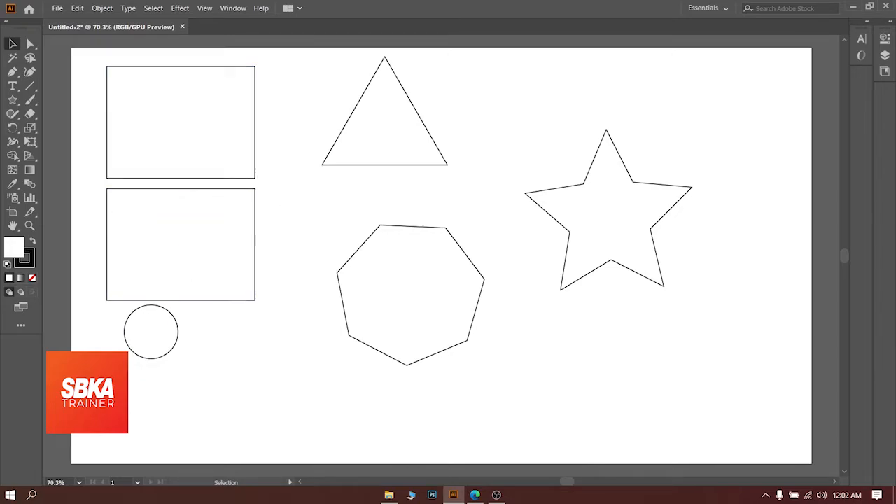
# - Duplicate the circle twice to the right to form an evenly spaced horizontal row of three, and deselect
pyautogui.click(150, 346)
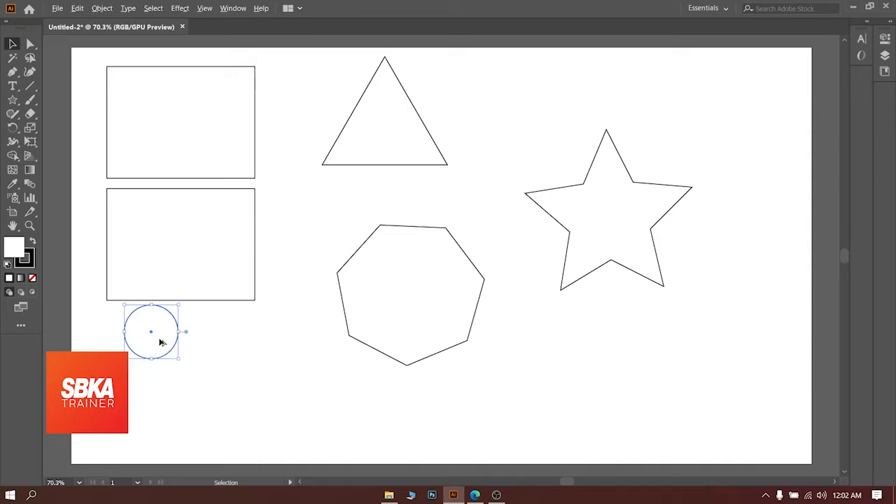
pyautogui.moveTo(160, 343); pyautogui.dragTo(230, 342)
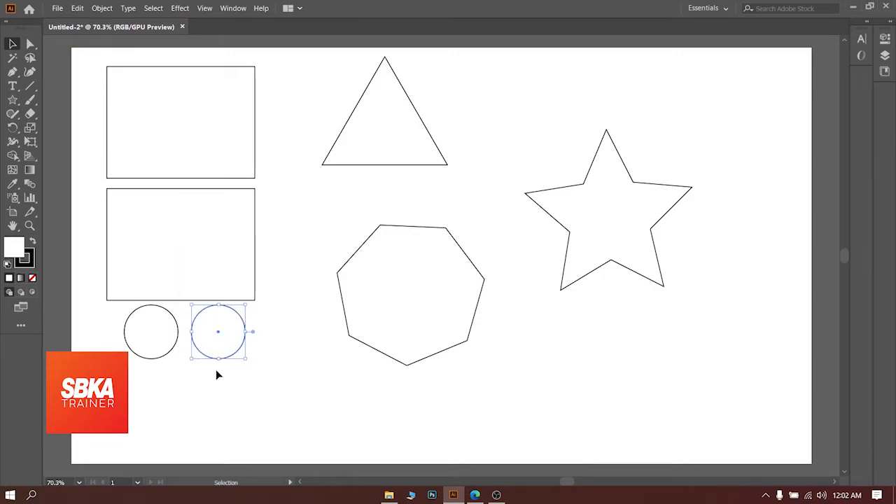
pyautogui.moveTo(216, 352); pyautogui.dragTo(282, 353)
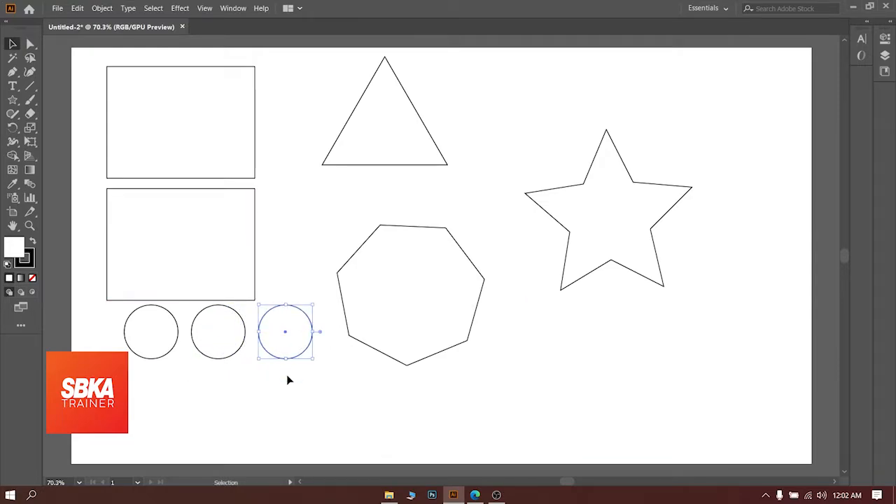
pyautogui.click(292, 385)
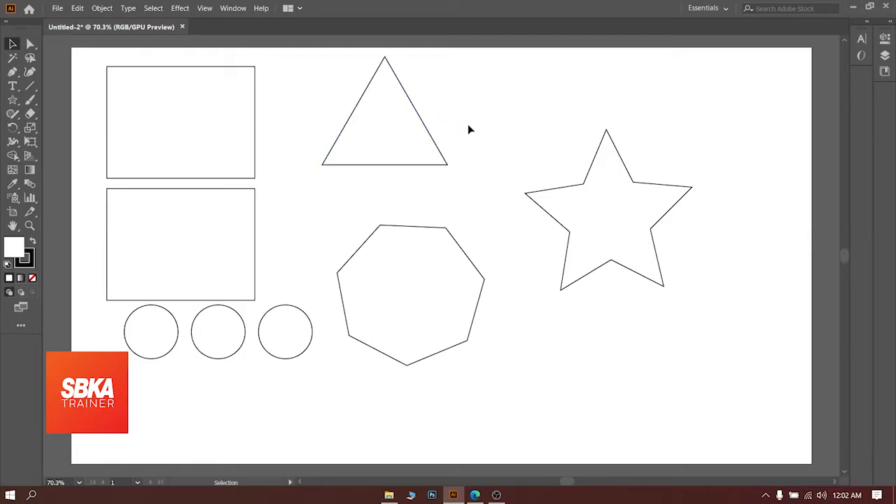
# - Duplicate the triangle horizontally so the copy stands directly to the right of the original
pyautogui.click(357, 105)
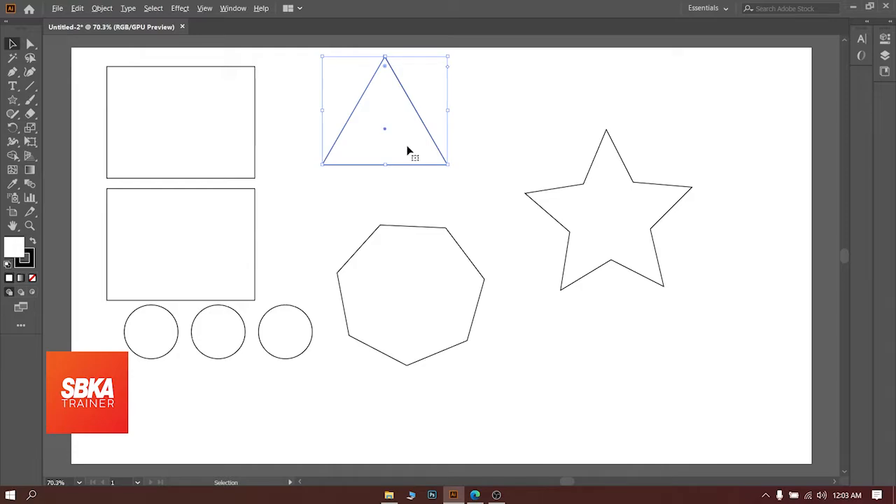
pyautogui.moveTo(409, 150); pyautogui.dragTo(539, 150)
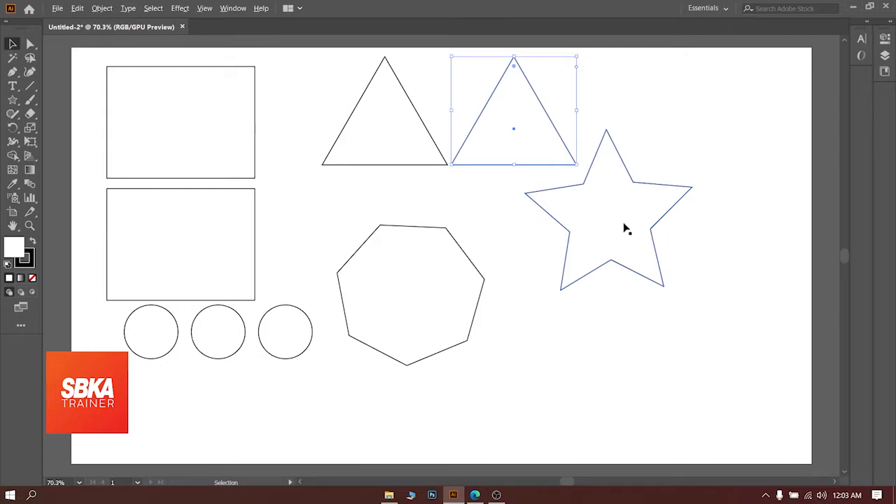
# - Duplicate the star below the original, and place a copy of the heptagon to the lower left of its original
pyautogui.moveTo(627, 227); pyautogui.dragTo(744, 266)
pyautogui.hotkey('ctrl', 'z')
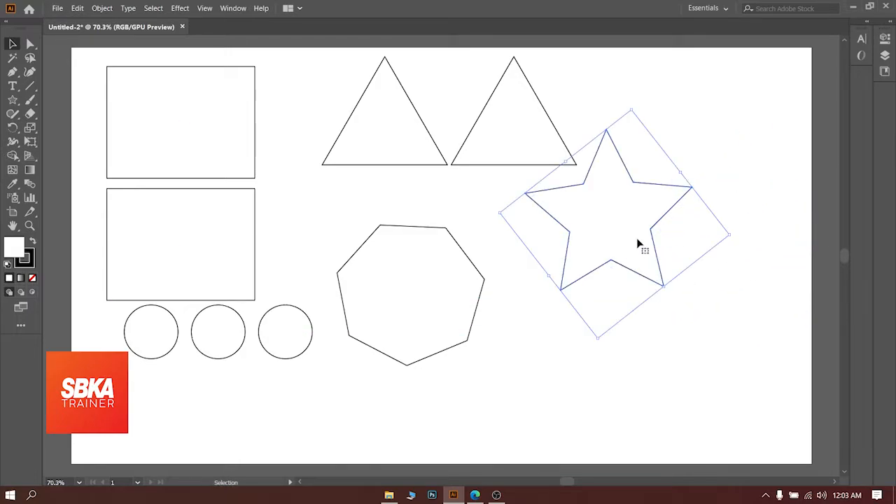
pyautogui.moveTo(632, 215); pyautogui.dragTo(642, 360)
pyautogui.moveTo(396, 284); pyautogui.dragTo(339, 404)
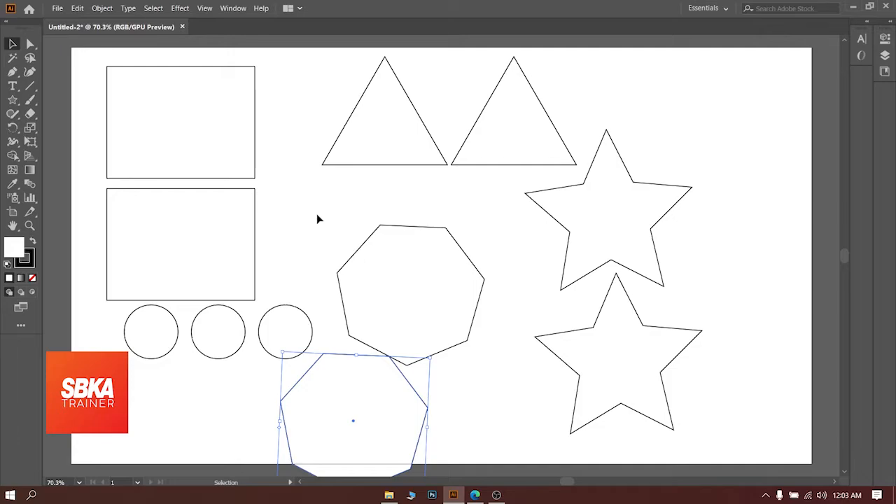
# - Undo all the duplicates of the heptagon, star, triangle, circle and rectangle, and deselect everything
pyautogui.press('a')
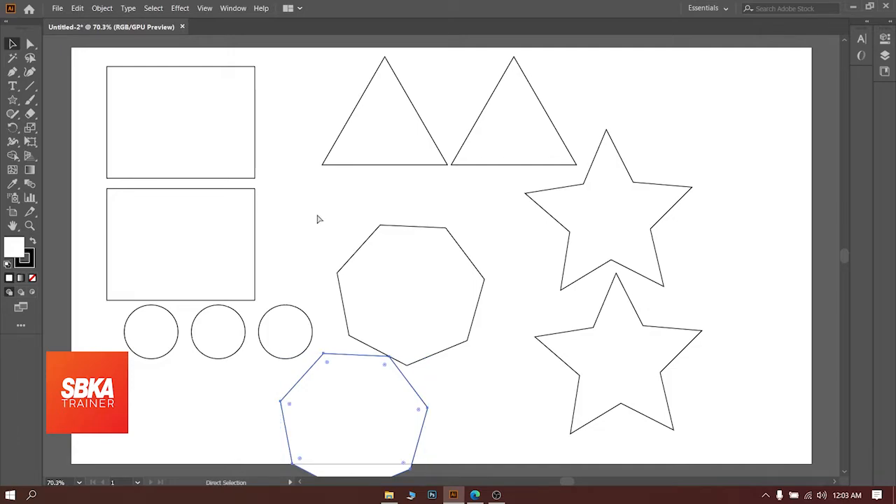
pyautogui.hotkey('ctrl', 'z')
pyautogui.hotkey('ctrl', 'z')
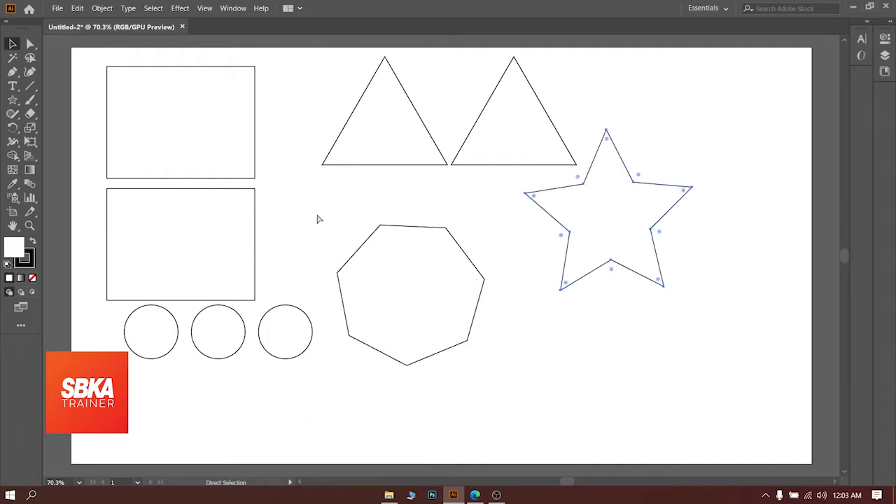
pyautogui.hotkey('ctrl', 'z')
pyautogui.hotkey('ctrl', 'z')
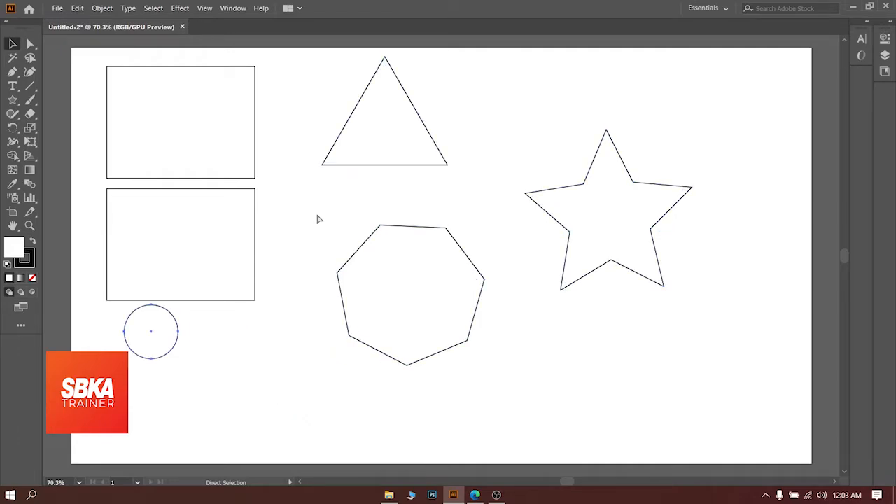
pyautogui.hotkey('ctrl', 'z')
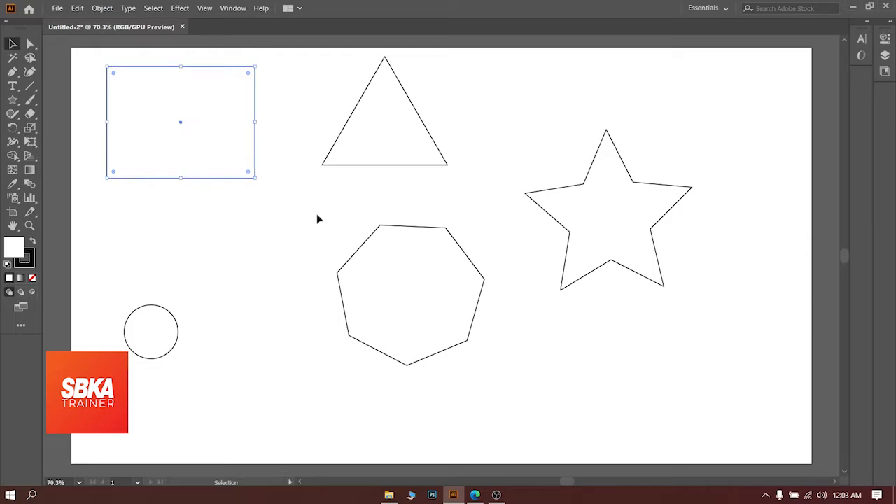
pyautogui.click(317, 217)
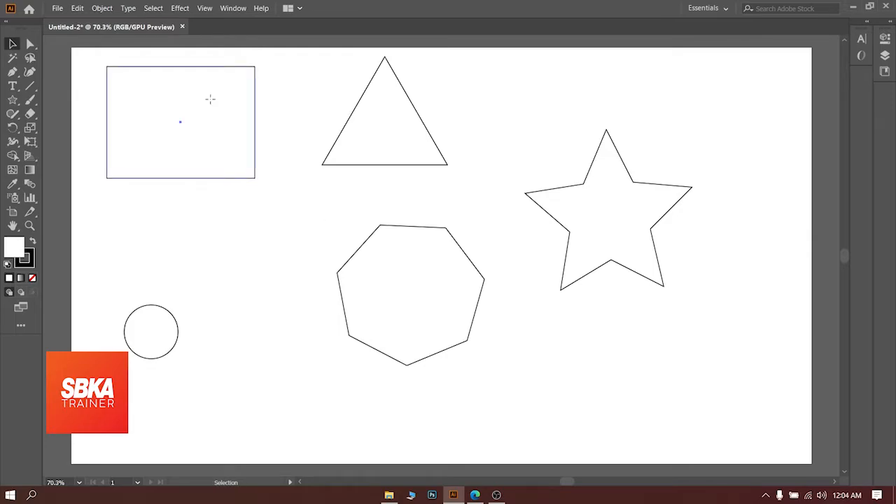
# - Select the rectangle with the Selection tool so its bounding box handles are available
pyautogui.click(211, 105)
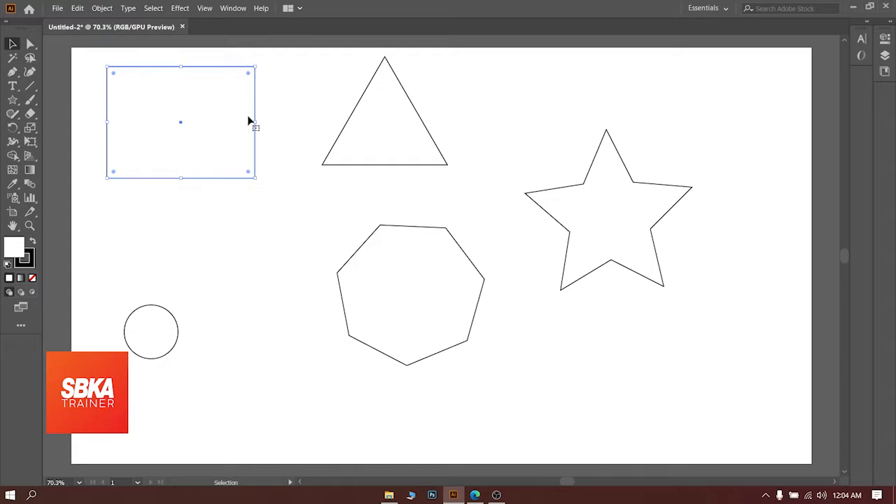
pyautogui.press('a')
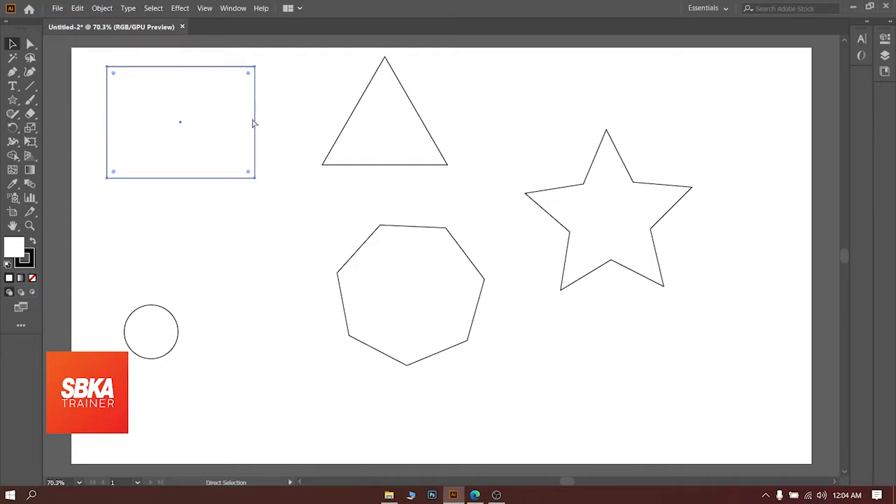
pyautogui.press('v')
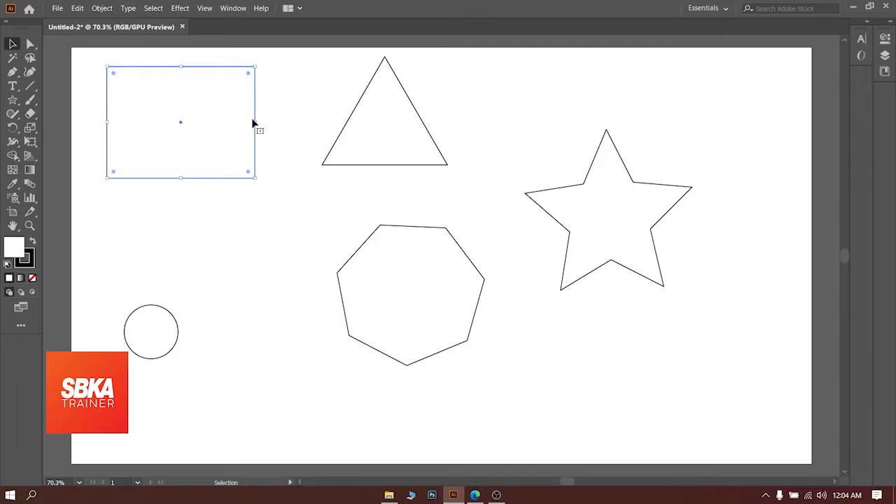
# - Copy and paste the selected rectangle, place the copy directly below the original, and deselect it
pyautogui.hotkey('ctrl', 'c')
pyautogui.hotkey('ctrl', 'v')
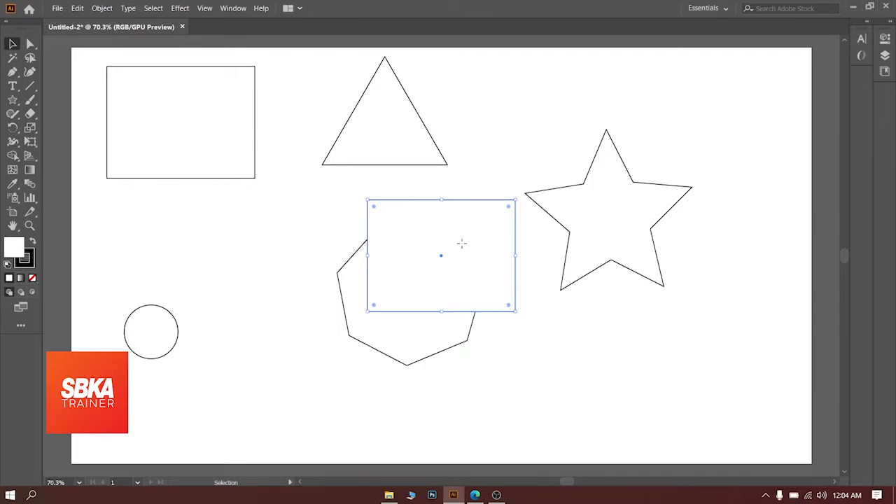
pyautogui.moveTo(463, 243); pyautogui.dragTo(201, 246)
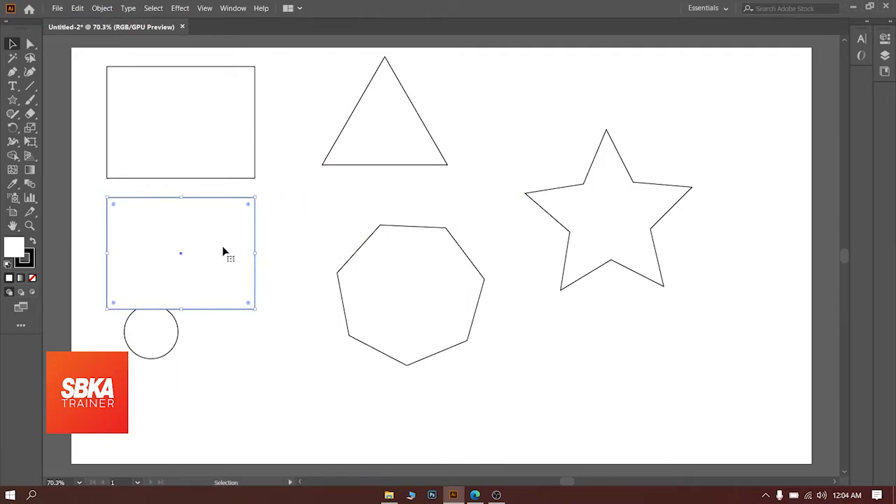
pyautogui.click(316, 245)
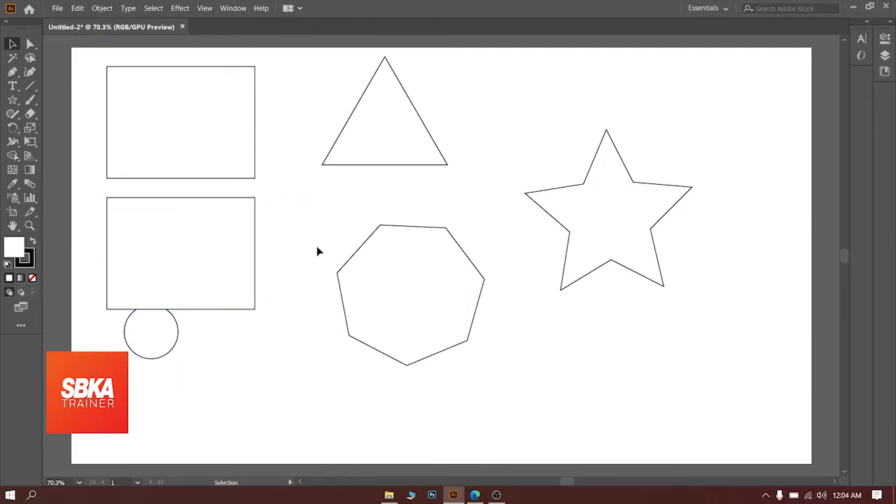
# - Copy and paste the triangle, and place the copy level with the original, directly to its right
pyautogui.click(374, 147)
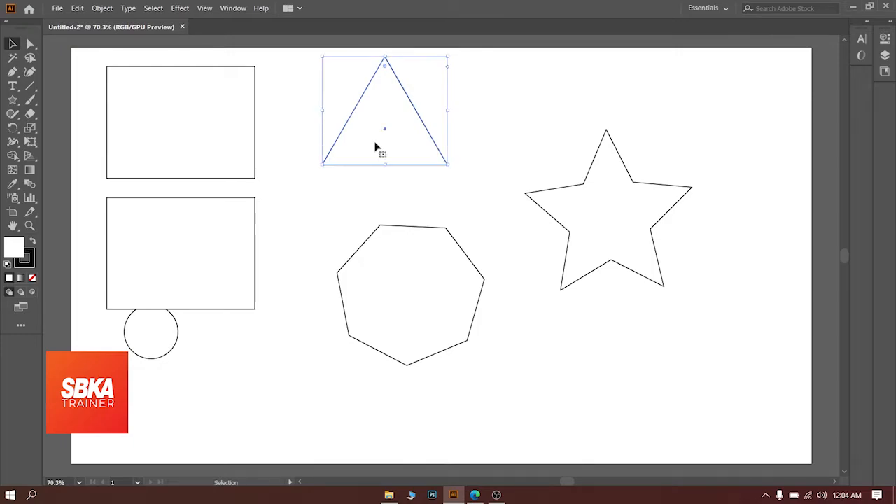
pyautogui.hotkey('ctrl', 'c')
pyautogui.hotkey('ctrl', 'v')
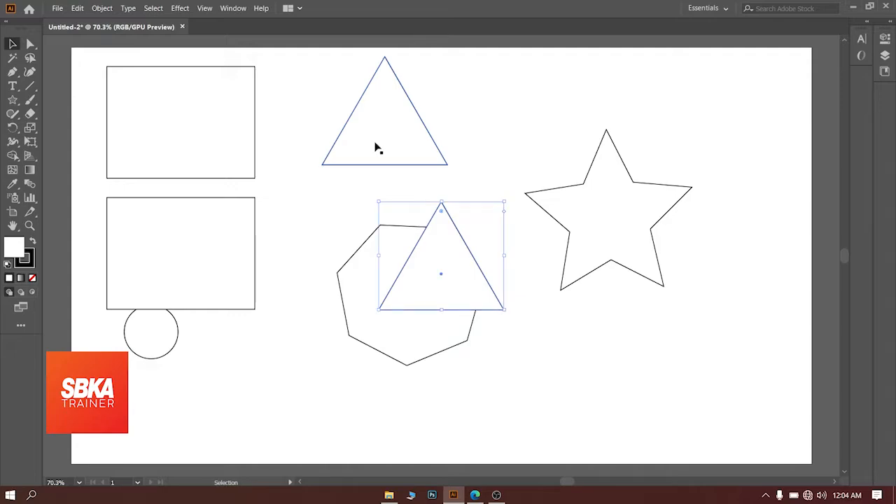
pyautogui.moveTo(443, 270); pyautogui.dragTo(515, 124)
# - Copy and paste the star, and place the copy to the lower right of the original
pyautogui.click(584, 233)
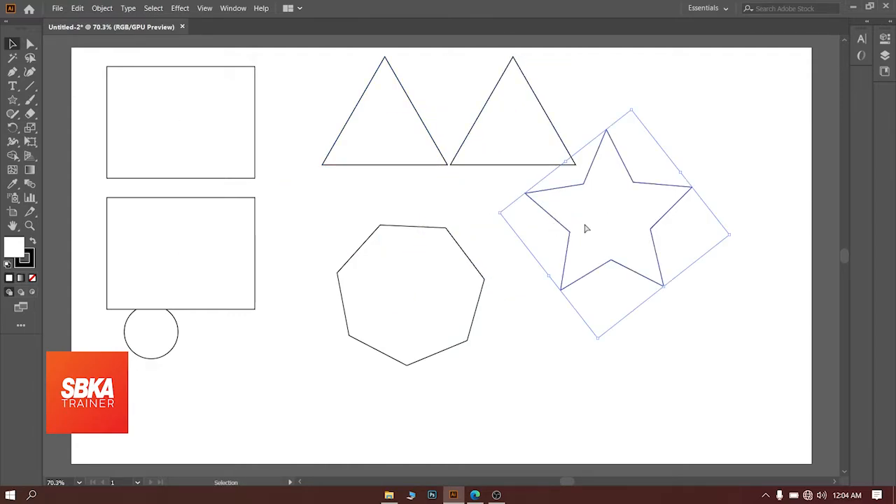
pyautogui.press('a')
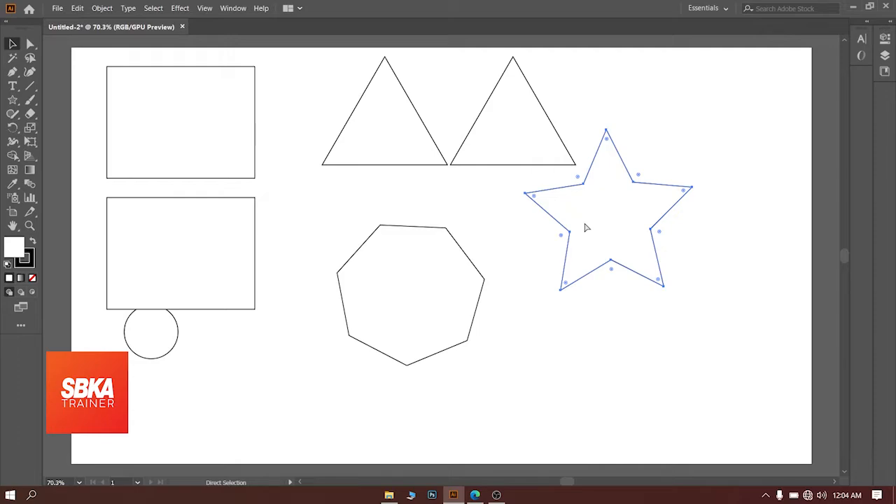
pyautogui.hotkey('ctrl', 'c')
pyautogui.hotkey('ctrl', 'v')
pyautogui.moveTo(455, 255); pyautogui.dragTo(705, 324)
# - Copy and paste the heptagon, and place the copy to the lower right of the original
pyautogui.click(428, 303)
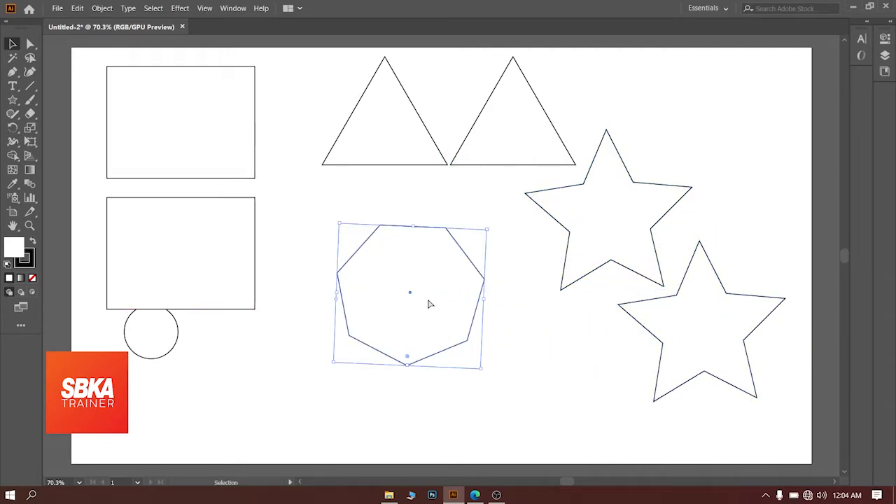
pyautogui.press('a')
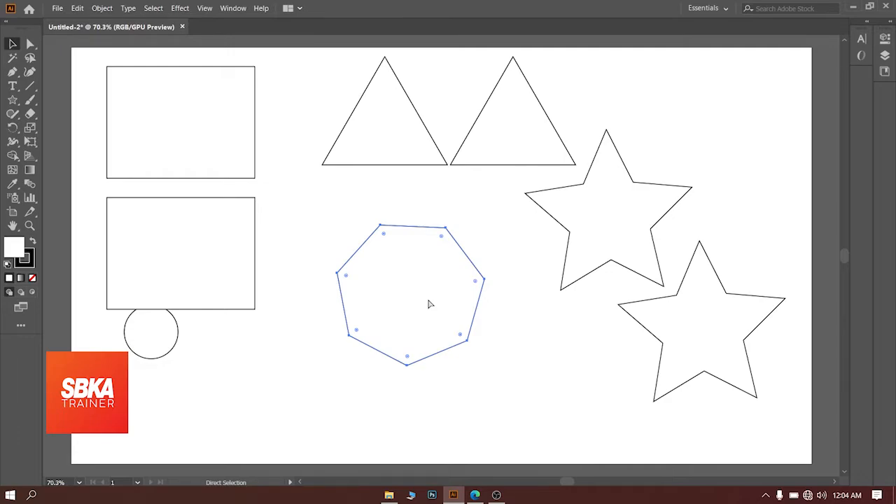
pyautogui.hotkey('ctrl', 'c')
pyautogui.hotkey('ctrl', 'v')
pyautogui.press('v')
pyautogui.moveTo(428, 304); pyautogui.dragTo(547, 402)
# - Move the circle down clear of the lower rectangle, and place a pasted copy of it level to its right
pyautogui.moveTo(150, 350); pyautogui.dragTo(143, 376)
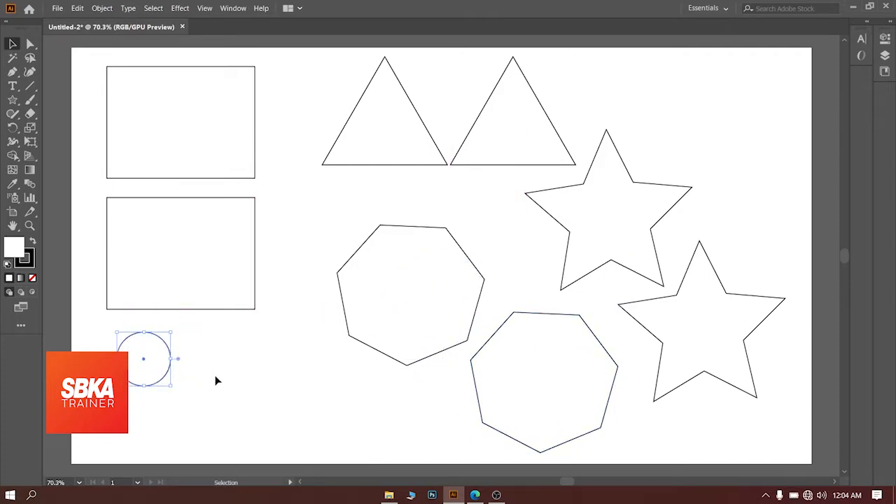
pyautogui.click(217, 381)
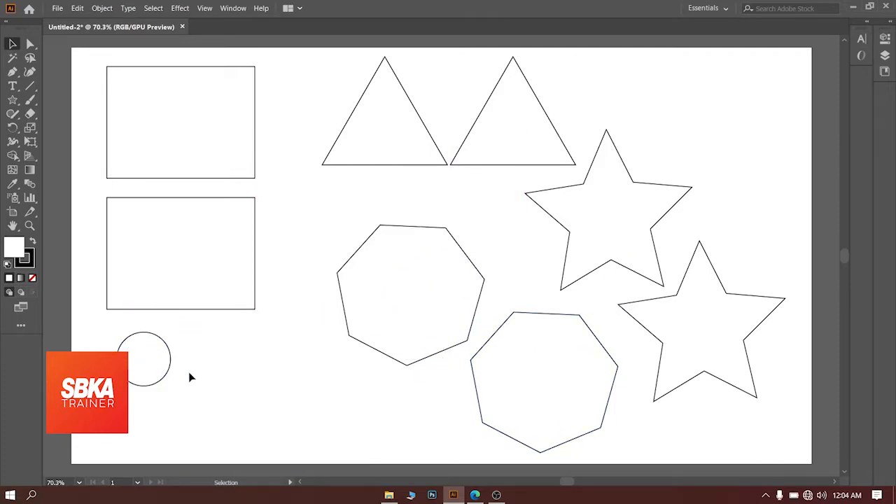
pyautogui.click(148, 369)
pyautogui.press('a')
pyautogui.hotkey('ctrl', 'v')
pyautogui.moveTo(451, 257); pyautogui.dragTo(219, 361)
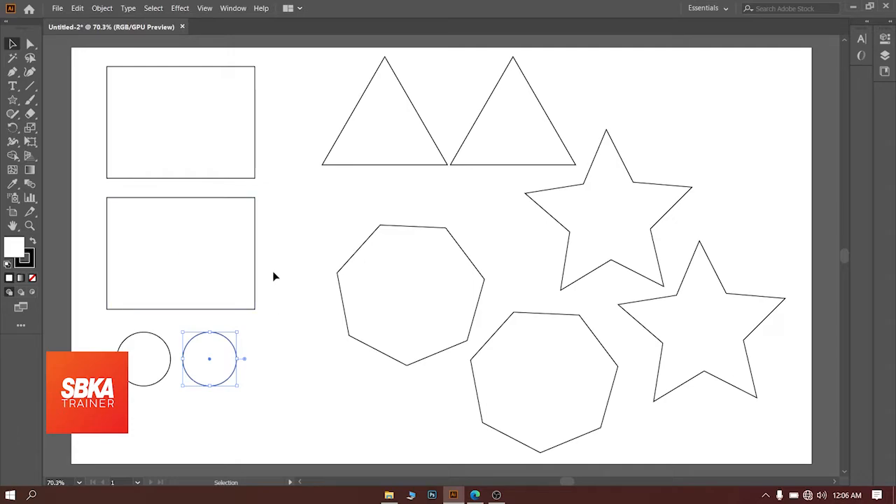
pyautogui.click(296, 327)
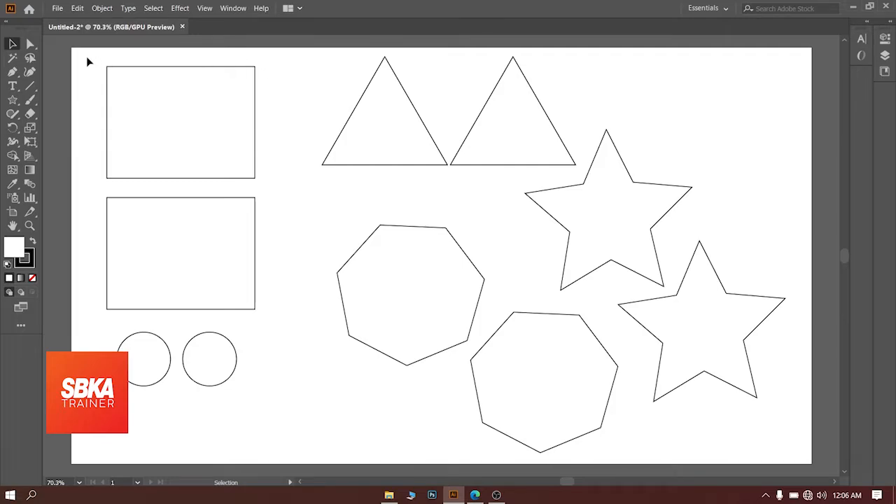
# - Try a marquee selection around all the shapes, and select the upper rectangle and the left triangle individually before deselecting
pyautogui.moveTo(82, 55); pyautogui.dragTo(806, 459)
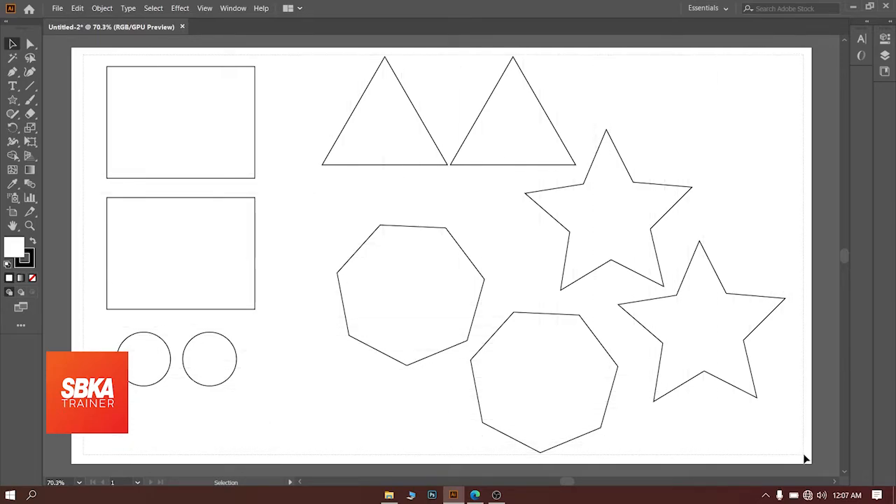
pyautogui.moveTo(804, 454); pyautogui.dragTo(807, 460)
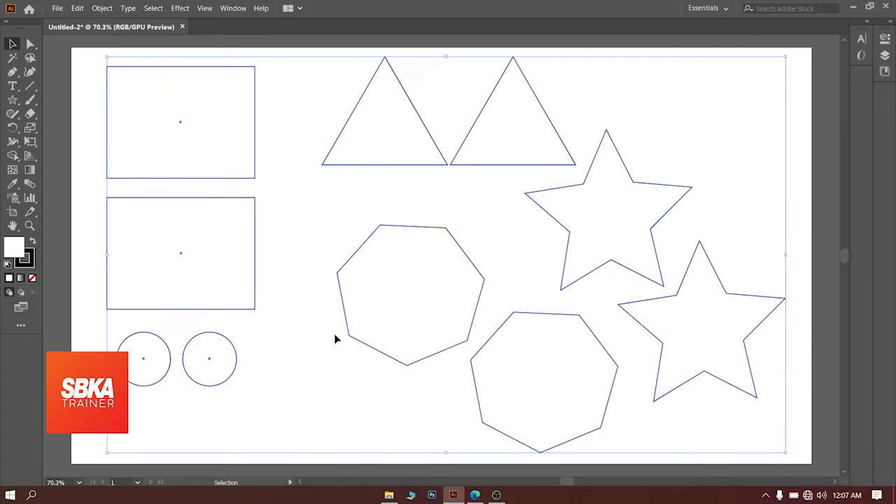
pyautogui.click(306, 219)
pyautogui.click(227, 142)
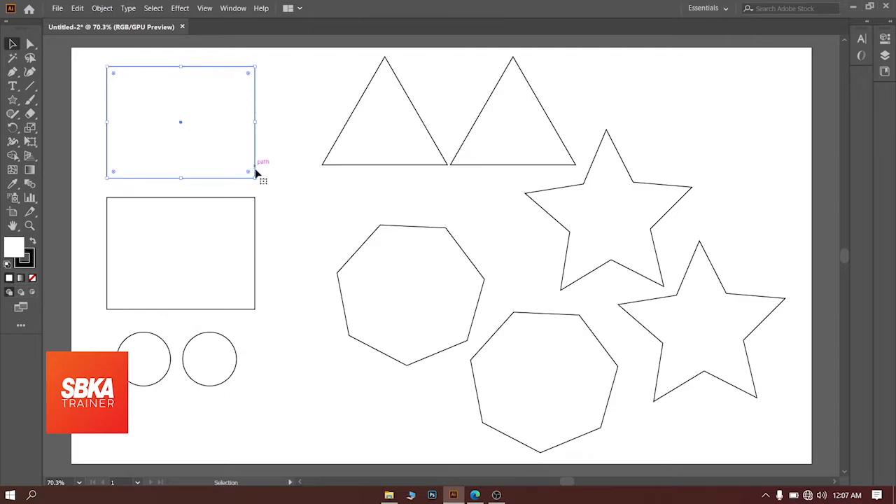
pyautogui.click(404, 131)
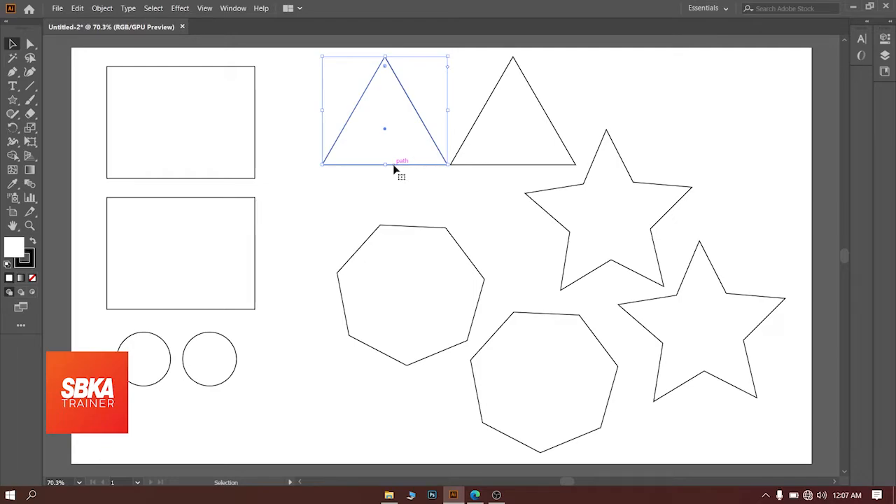
pyautogui.click(91, 59)
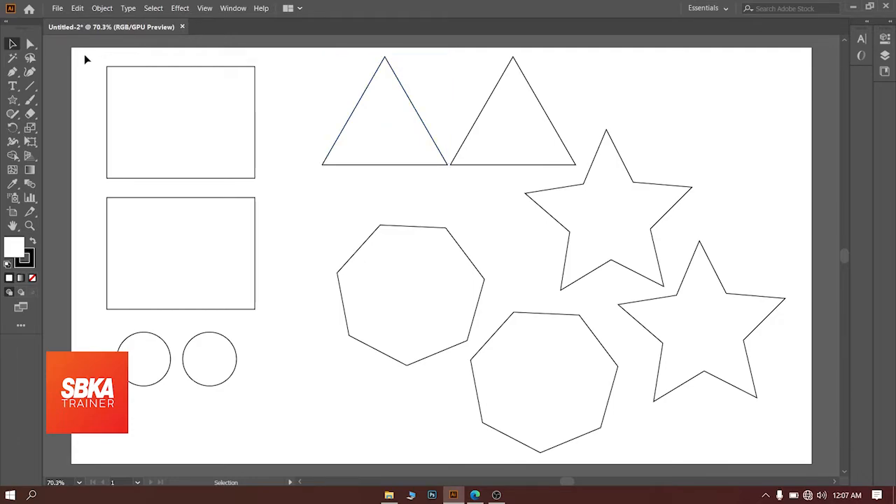
# - Marquee-select all the shapes, scale them down slightly in proportion from their lower-left corner, and deselect them
pyautogui.moveTo(84, 55); pyautogui.dragTo(808, 460)
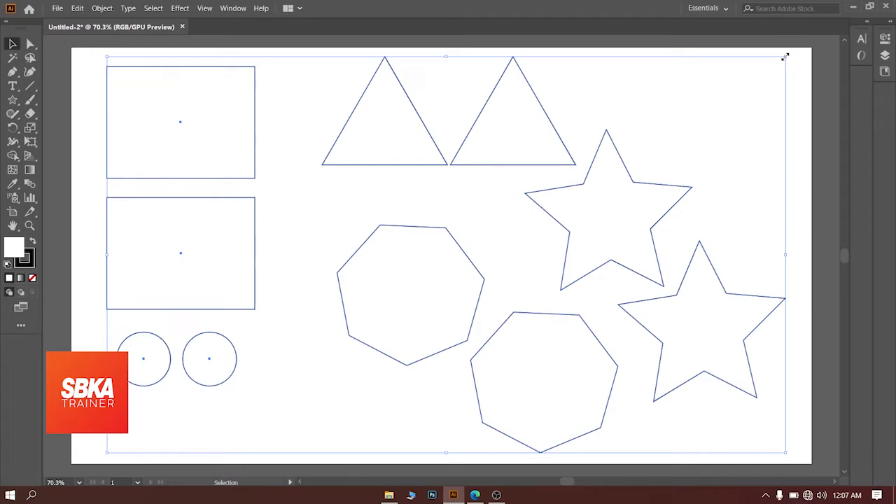
pyautogui.moveTo(785, 57); pyautogui.dragTo(570, 163)
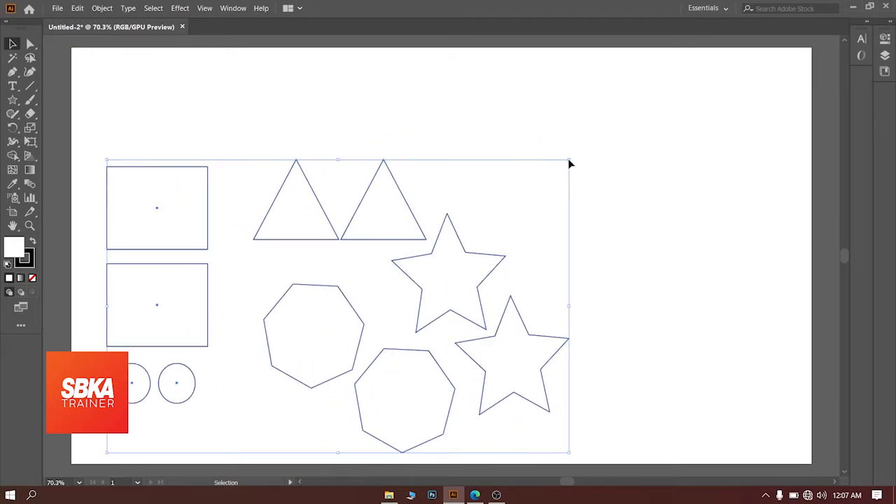
pyautogui.hotkey('ctrl', 'z')
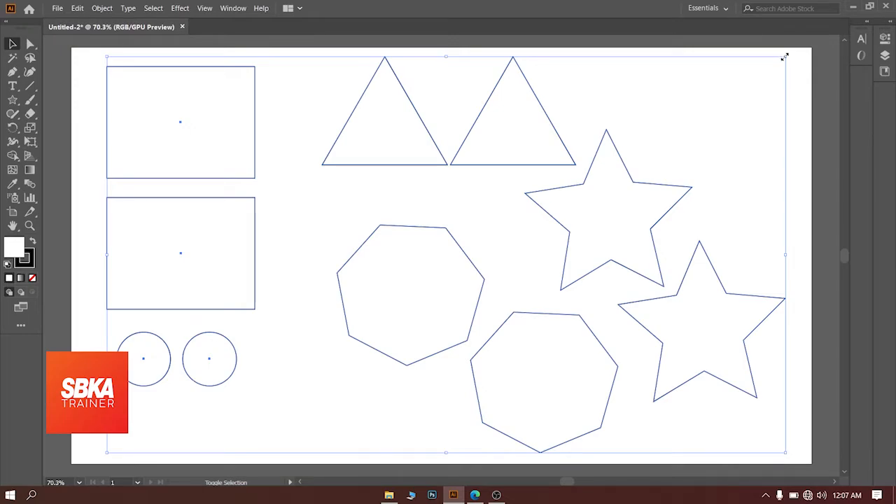
pyautogui.moveTo(785, 56); pyautogui.dragTo(773, 78)
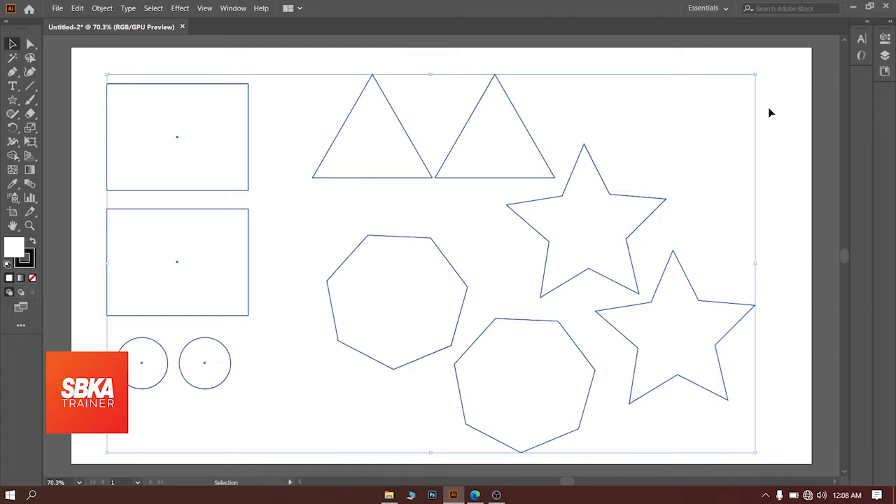
pyautogui.click(717, 149)
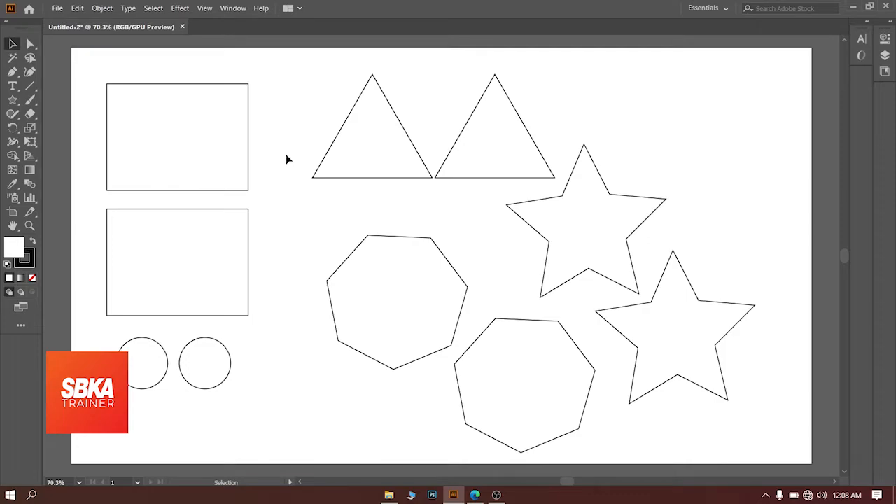
# - Select the upper rectangle, upper heptagon, right triangle, lower star and right circle together as one multiple selection
pyautogui.click(212, 115)
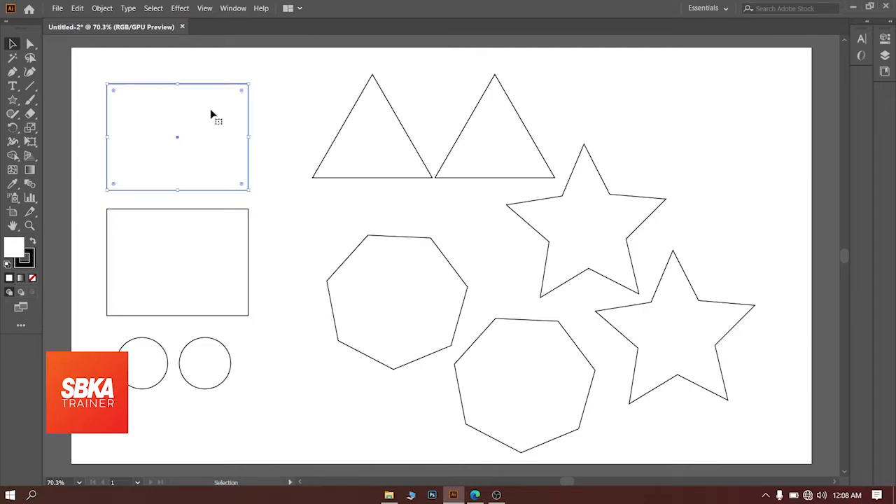
pyautogui.press('shift')
pyautogui.keyDown('shift'); pyautogui.click(420, 315); pyautogui.keyUp('shift')
pyautogui.keyDown('shift'); pyautogui.click(502, 147); pyautogui.keyUp('shift')
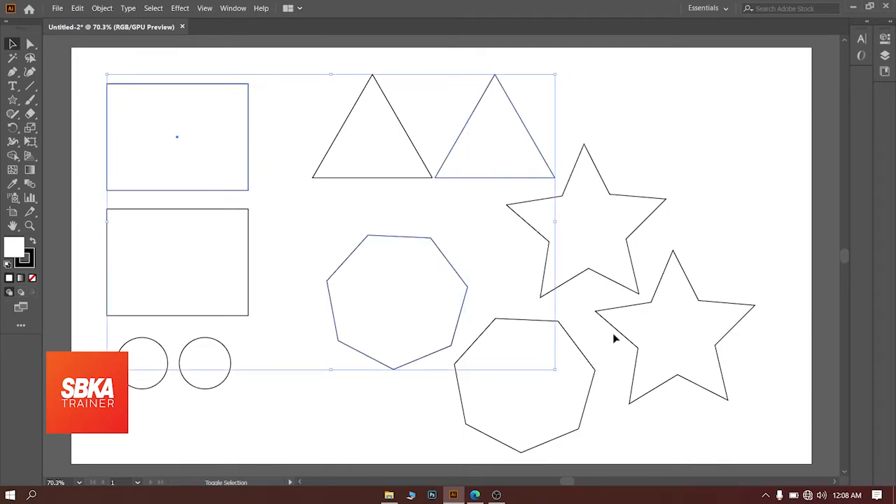
pyautogui.keyDown('shift'); pyautogui.click(677, 340); pyautogui.keyUp('shift')
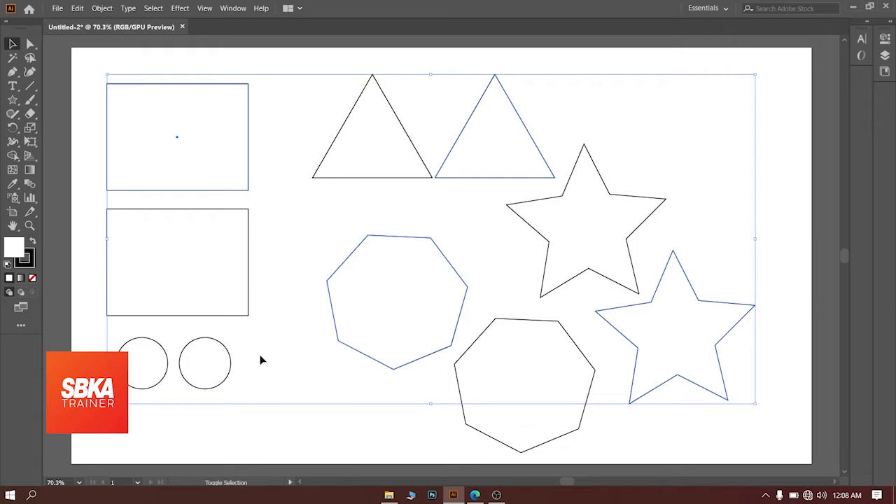
pyautogui.keyDown('shift'); pyautogui.click(203, 372); pyautogui.keyUp('shift')
# - Try resizing and moving the multiple selection as a unit, undo each change, and deselect everything
pyautogui.moveTo(756, 406); pyautogui.dragTo(568, 277)
pyautogui.hotkey('ctrl', 'z')
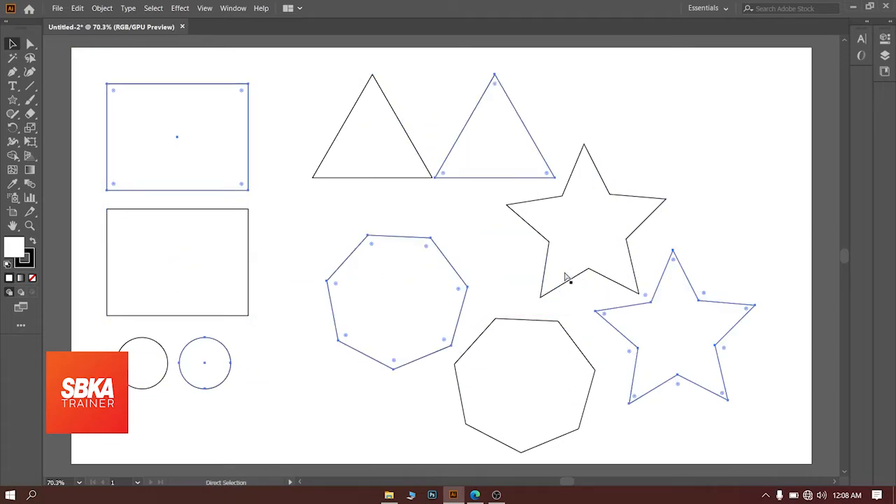
pyautogui.moveTo(676, 312); pyautogui.dragTo(504, 334)
pyautogui.hotkey('ctrl', 'z')
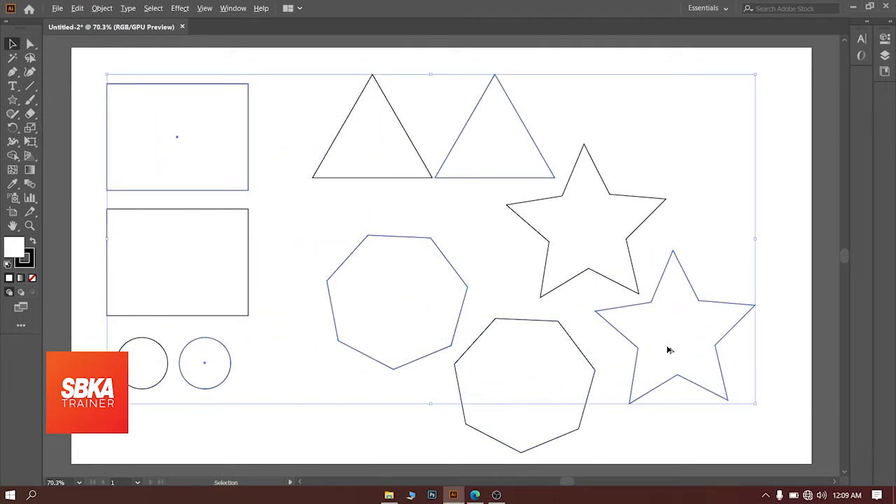
pyautogui.moveTo(669, 350); pyautogui.dragTo(744, 343)
pyautogui.hotkey('ctrl', 'z')
pyautogui.moveTo(757, 403); pyautogui.dragTo(455, 244)
pyautogui.hotkey('ctrl', 'z')
pyautogui.keyDown('shift'); pyautogui.click(608, 280); pyautogui.keyUp('shift')
pyautogui.click(482, 228)
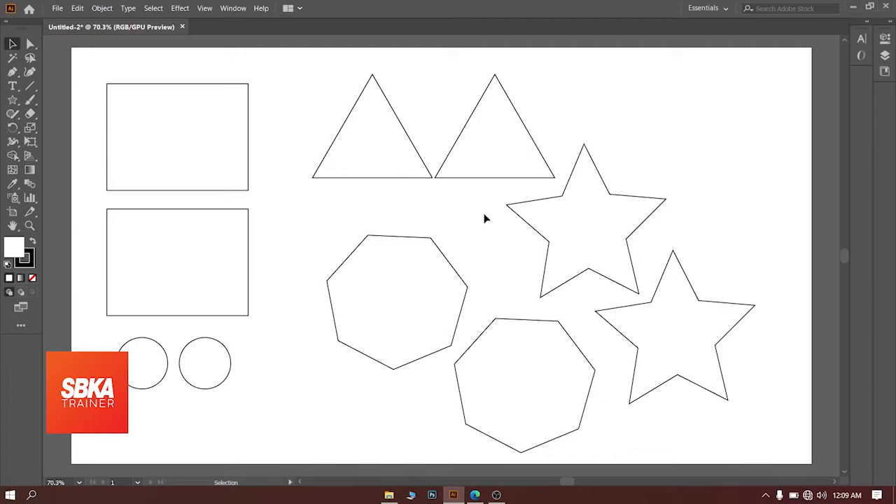
# - Select the lower rectangle, right circle, lower heptagon, lower star and right triangle together, and delete them
pyautogui.press('a')
pyautogui.click(184, 289)
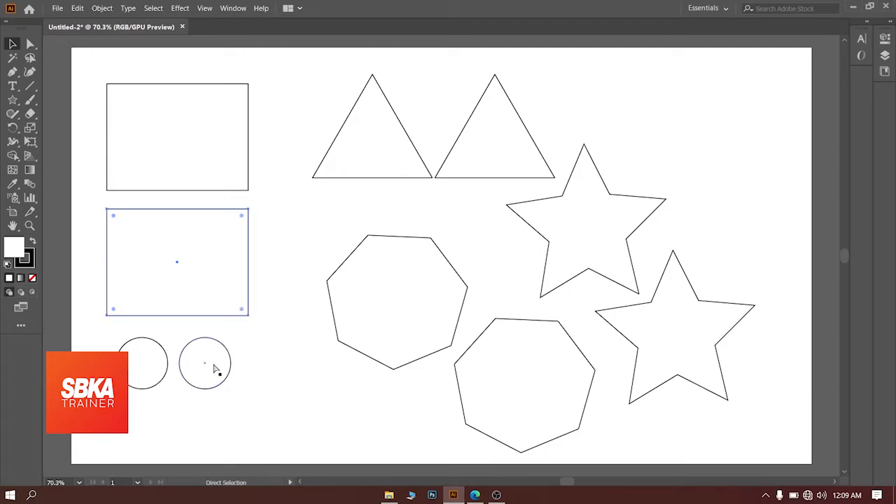
pyautogui.press('v')
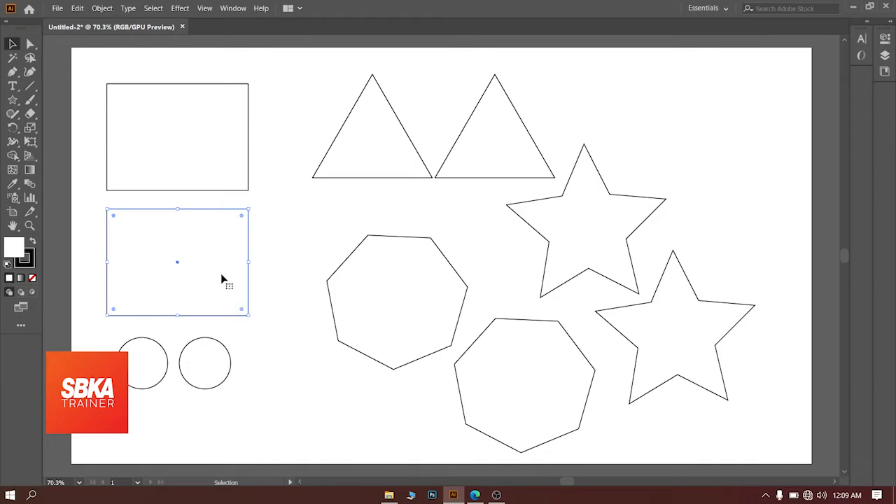
pyautogui.keyDown('shift'); pyautogui.click(206, 369); pyautogui.keyUp('shift')
pyautogui.keyDown('shift'); pyautogui.click(492, 371); pyautogui.keyUp('shift')
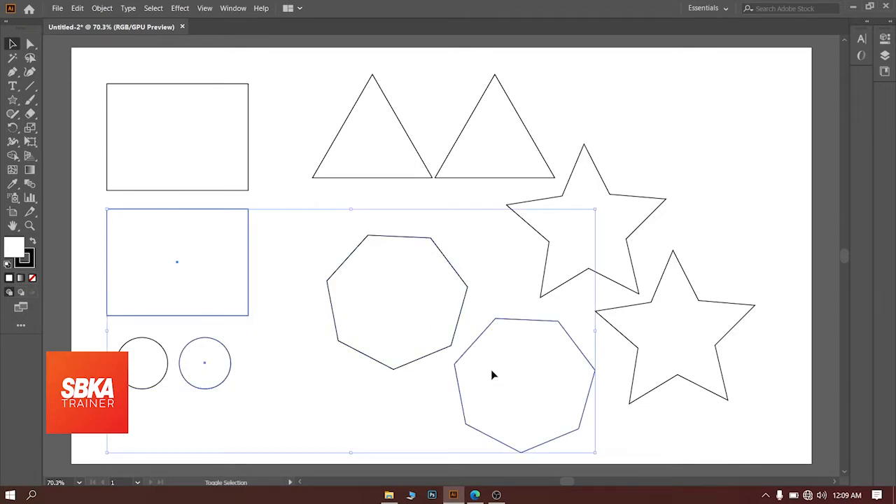
pyautogui.keyDown('shift'); pyautogui.click(689, 332); pyautogui.keyUp('shift')
pyautogui.keyDown('shift'); pyautogui.click(520, 166); pyautogui.keyUp('shift')
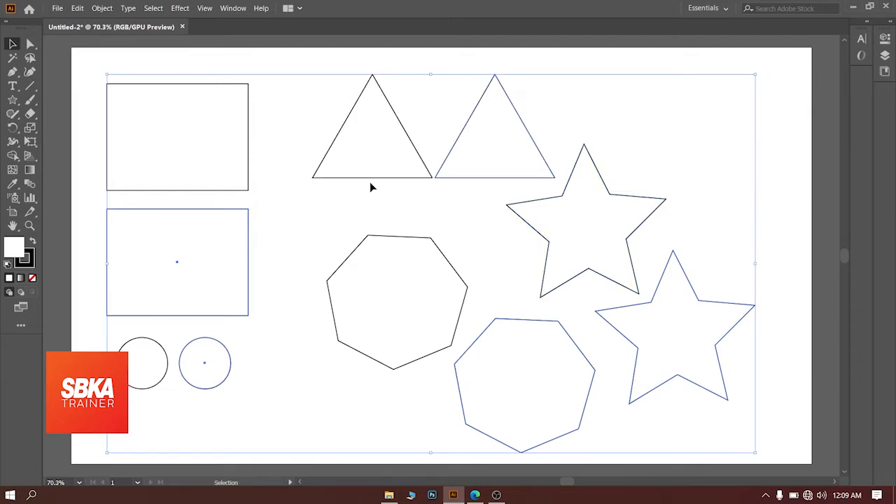
pyautogui.press('Delete')
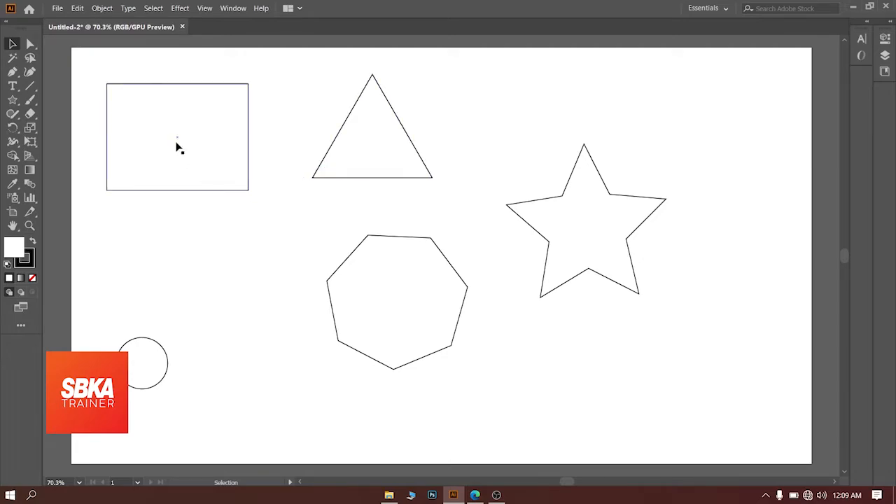
# - Zoom in on the rectangle to 200%, examine its anchor points with the Direct Selection tool, and deselect it
pyautogui.press('z')
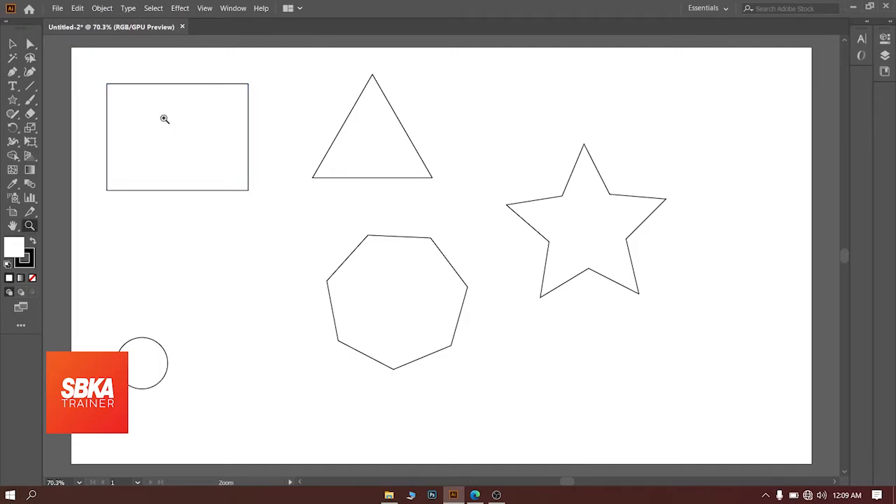
pyautogui.click(30, 226)
pyautogui.click(175, 130)
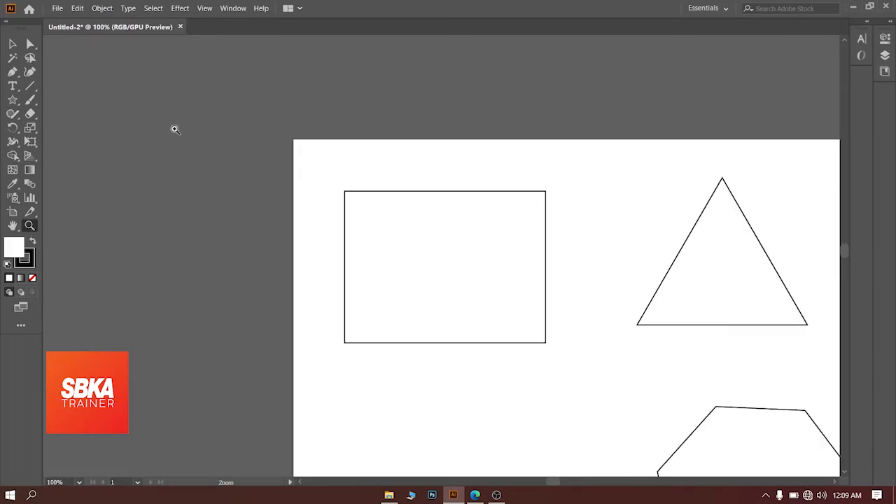
pyautogui.click(479, 246)
pyautogui.scroll(-1, 609, 140)
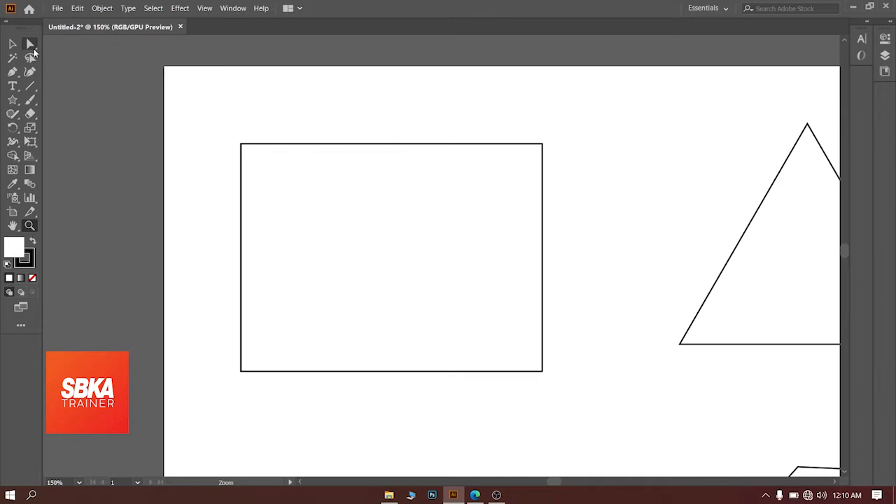
pyautogui.click(28, 45)
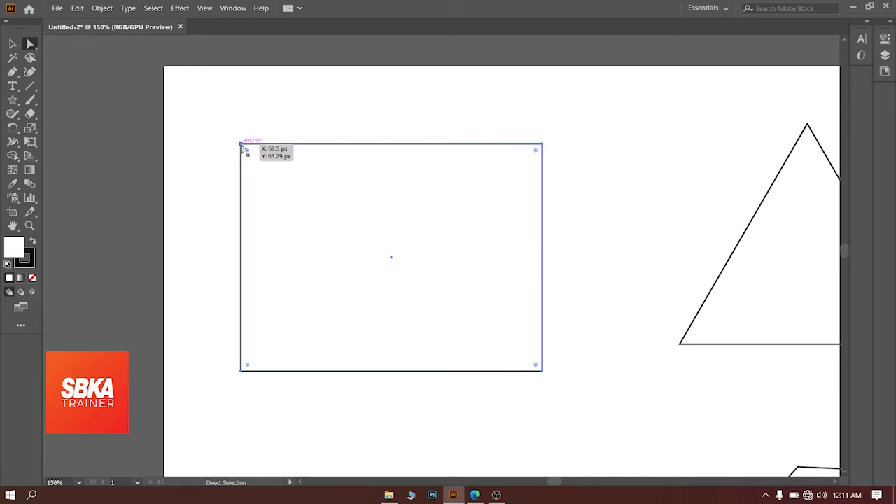
pyautogui.press('z')
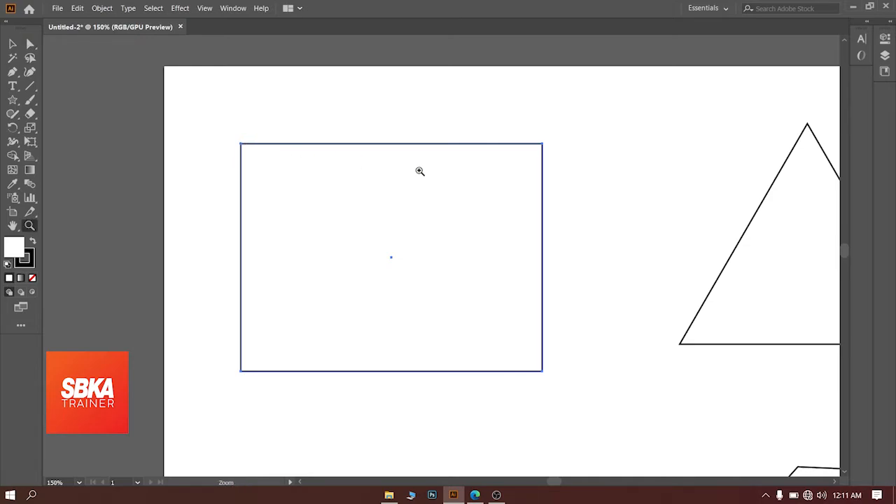
pyautogui.click(432, 272)
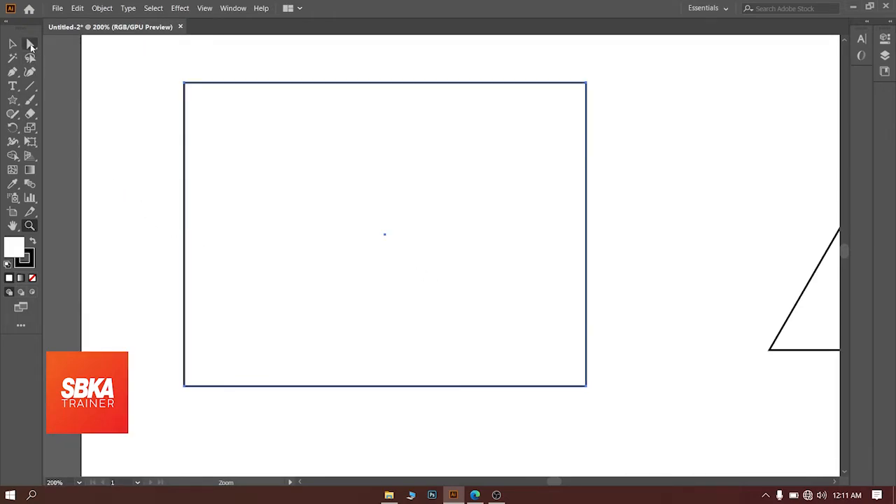
pyautogui.click(31, 45)
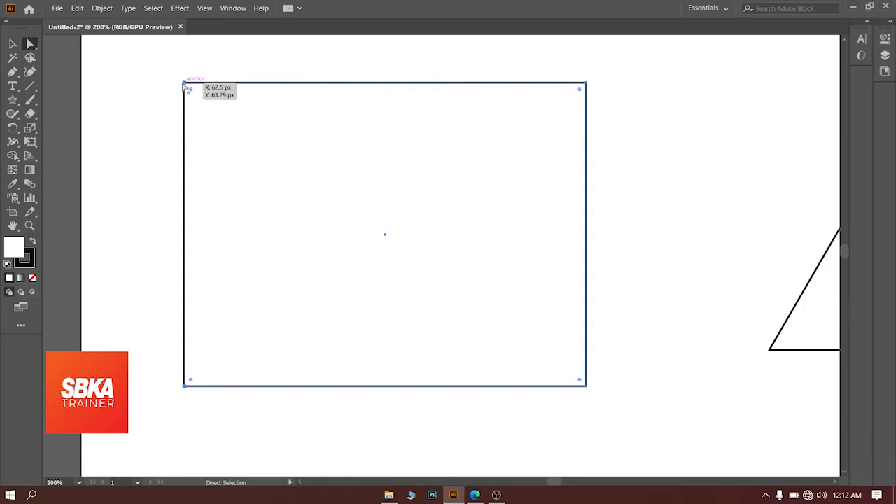
pyautogui.click(134, 70)
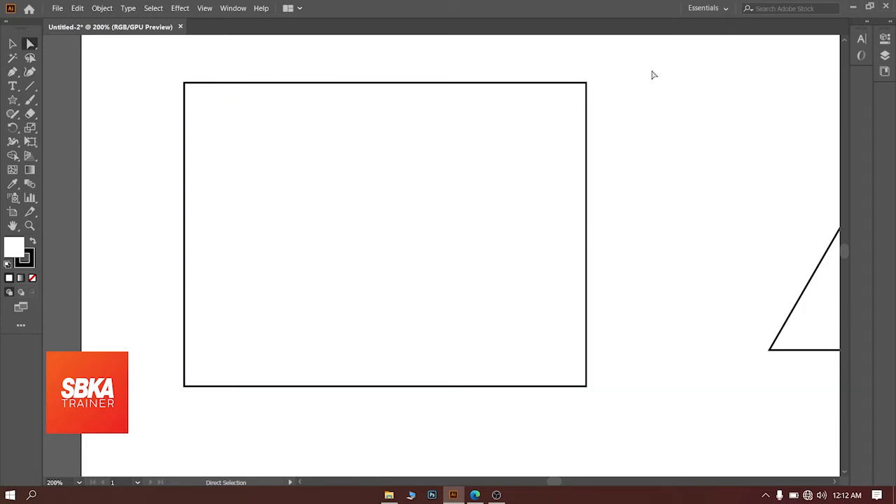
# - Reshape the rectangle into an irregular quadrilateral by moving its four corner anchor points individually with the Direct Selection tool
pyautogui.click(589, 84)
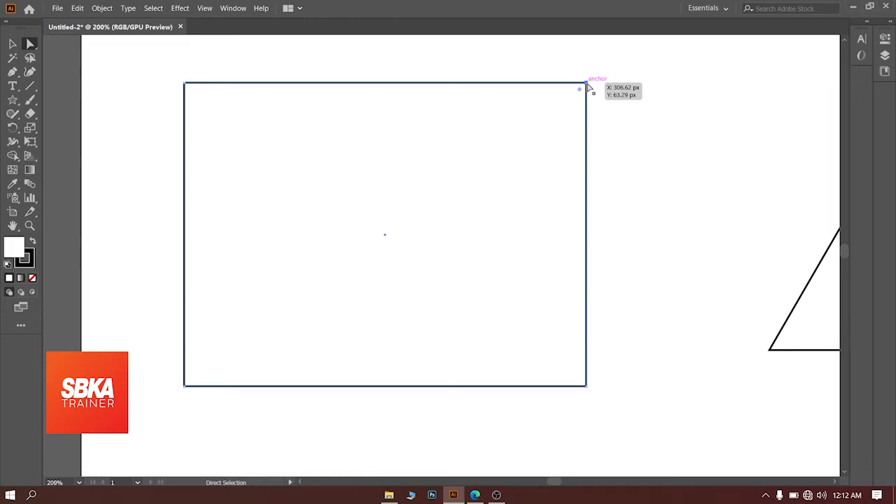
pyautogui.moveTo(588, 85); pyautogui.dragTo(459, 49)
pyautogui.moveTo(460, 52); pyautogui.dragTo(460, 52)
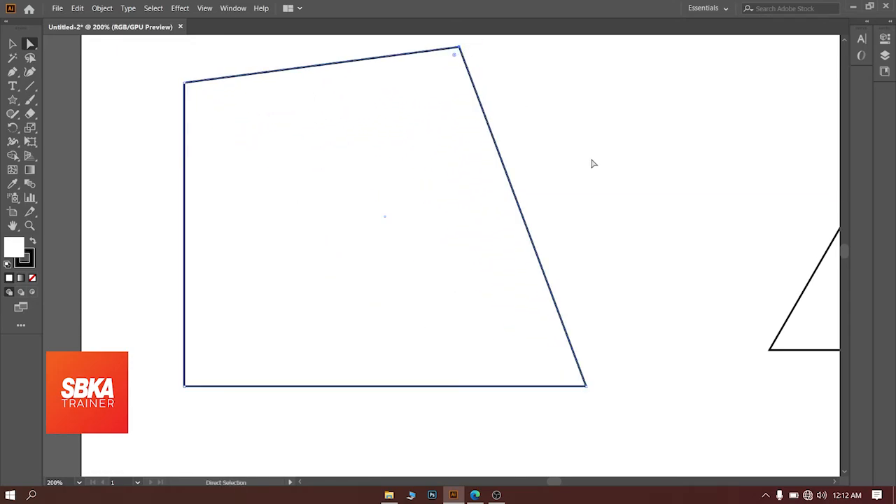
pyautogui.moveTo(182, 85)
pyautogui.mouseDown()
pyautogui.moveTo(262, 176)
pyautogui.moveTo(180, 99)
pyautogui.mouseUp()
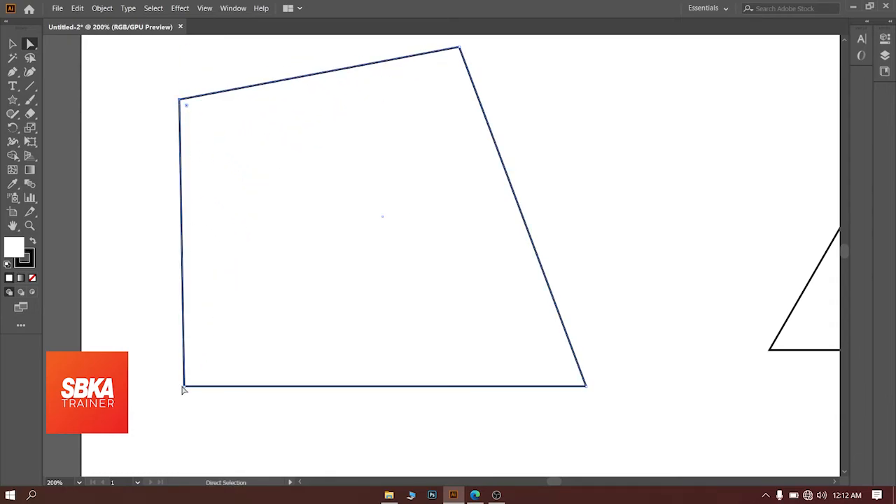
pyautogui.moveTo(186, 386); pyautogui.dragTo(214, 357)
pyautogui.moveTo(585, 386); pyautogui.dragTo(320, 204)
pyautogui.moveTo(458, 48); pyautogui.dragTo(602, 52)
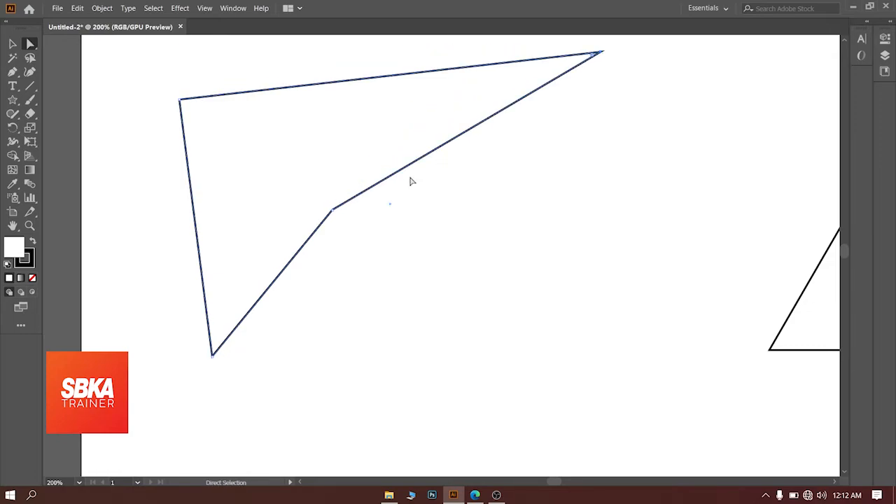
pyautogui.moveTo(334, 211); pyautogui.dragTo(421, 300)
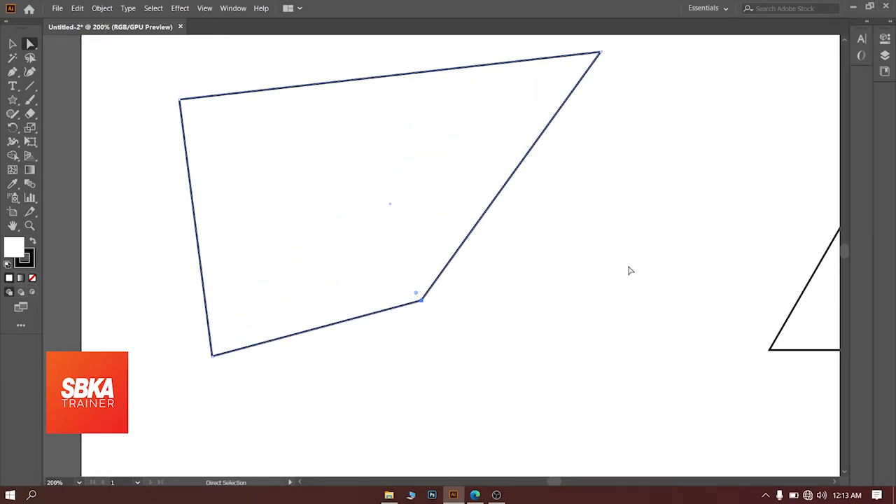
# - Move the triangle's top anchor point left until it lies beyond the lower-left corner, and deselect the triangle
pyautogui.click(29, 226)
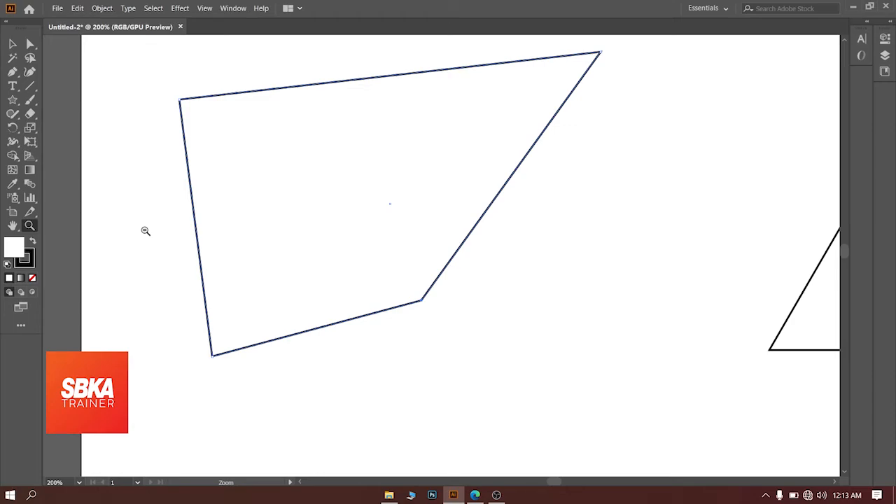
pyautogui.keyDown('alt'); pyautogui.click(146, 231); pyautogui.keyUp('alt')
pyautogui.keyDown('alt'); pyautogui.click(697, 324); pyautogui.keyUp('alt')
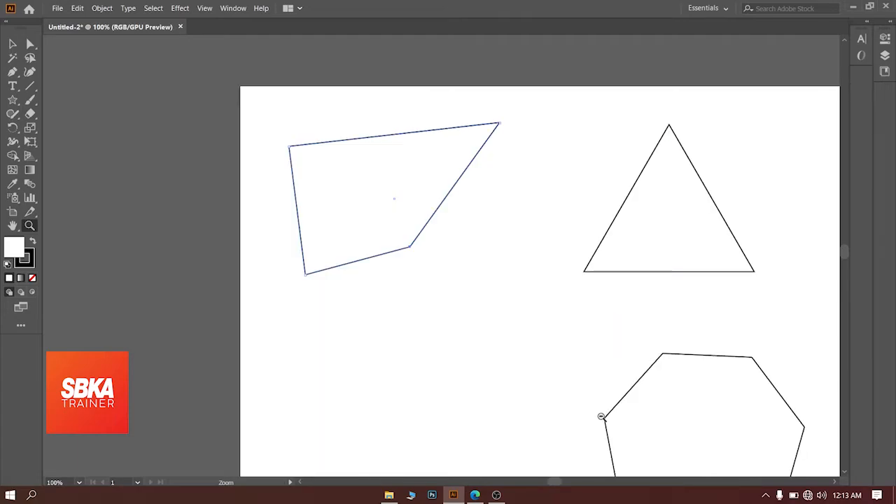
pyautogui.moveTo(556, 483); pyautogui.dragTo(571, 483)
pyautogui.moveTo(841, 255); pyautogui.dragTo(844, 255)
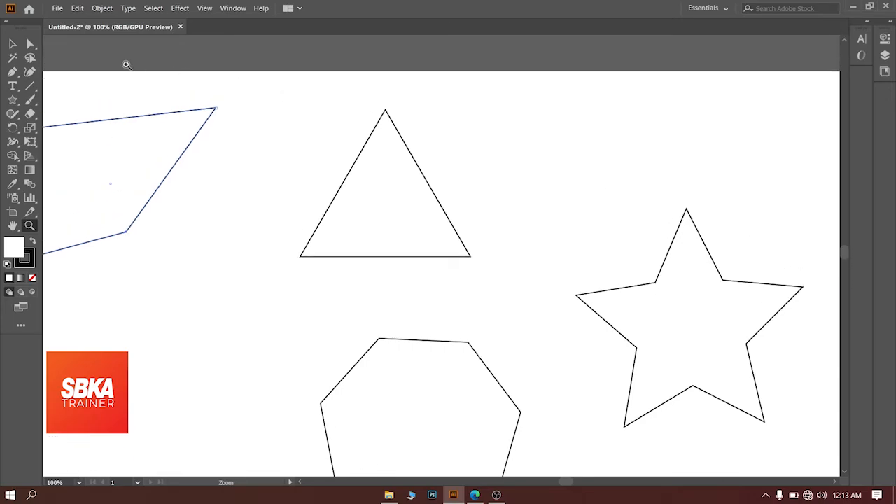
pyautogui.click(30, 45)
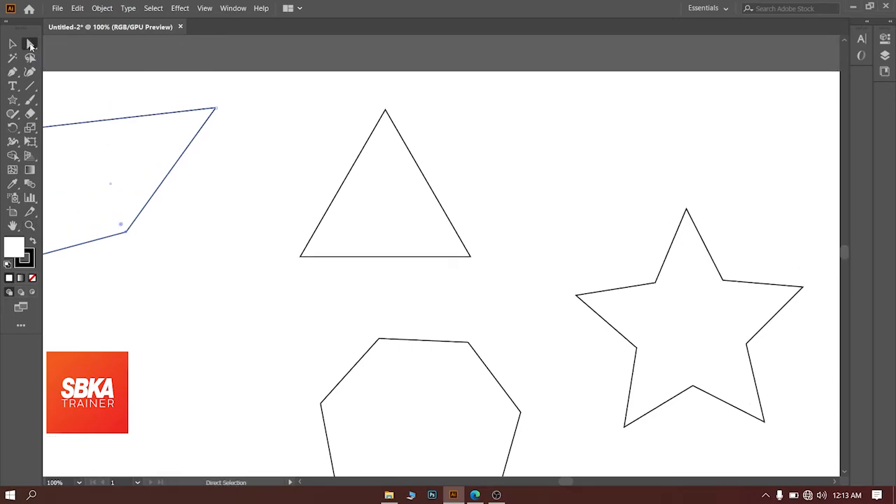
pyautogui.click(403, 181)
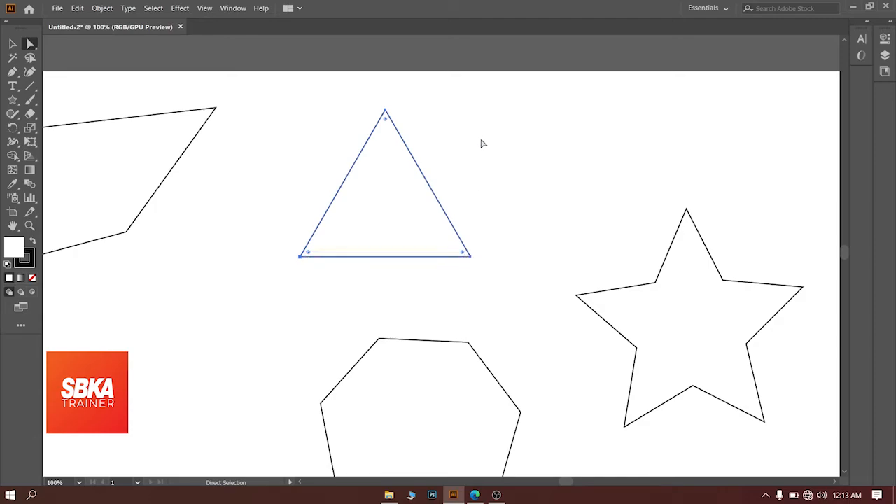
pyautogui.click(385, 110)
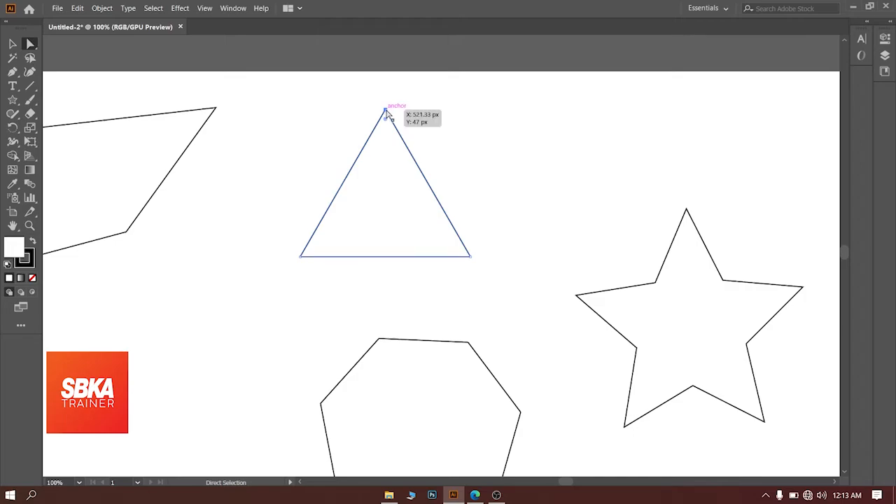
pyautogui.moveTo(386, 111); pyautogui.dragTo(273, 115)
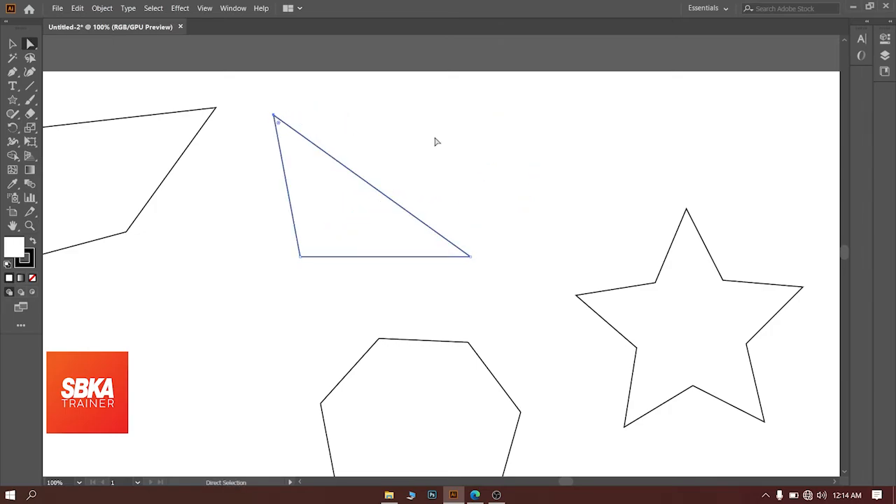
pyautogui.click(469, 144)
# - Move the whole star slightly upward, and stretch its top tip up and to the right by its single anchor
pyautogui.scroll(-1, 500, 156)
pyautogui.scroll(-1, 502, 157)
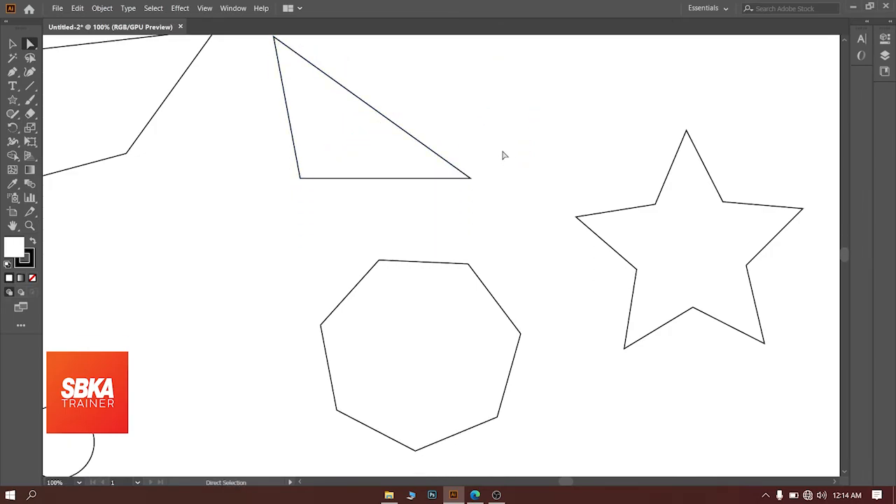
pyautogui.click(684, 238)
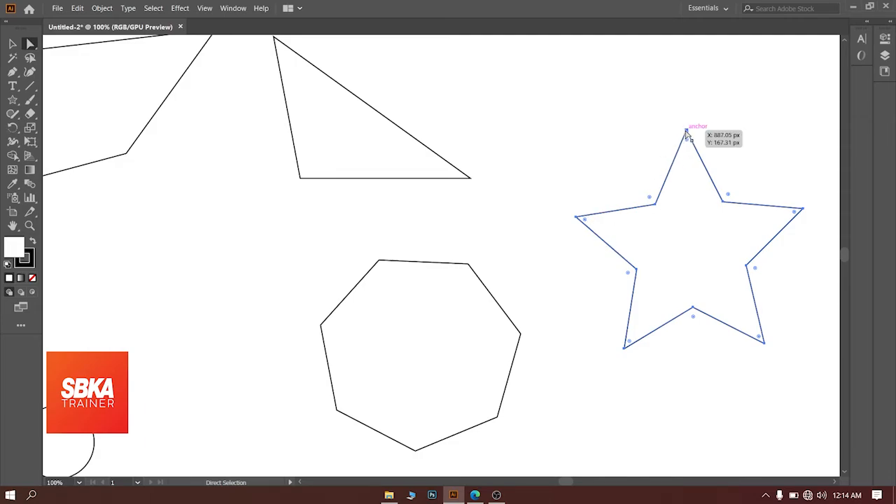
pyautogui.moveTo(686, 129); pyautogui.dragTo(683, 89)
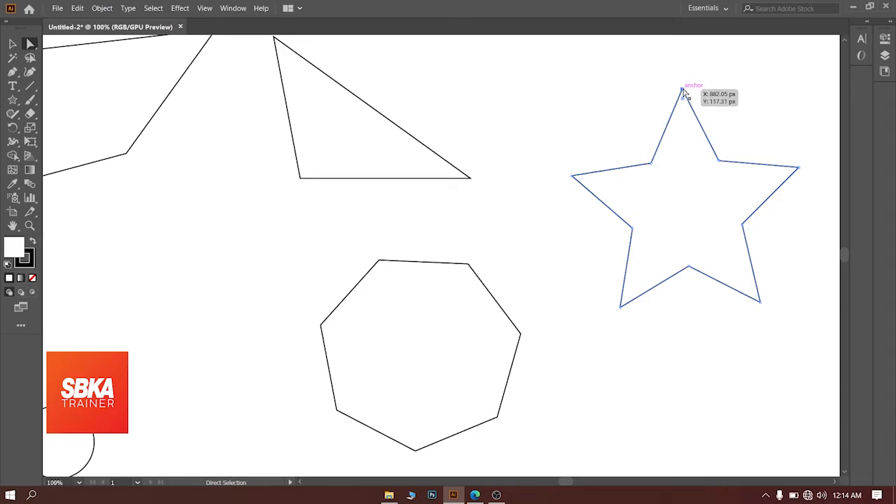
pyautogui.moveTo(683, 90); pyautogui.dragTo(704, 61)
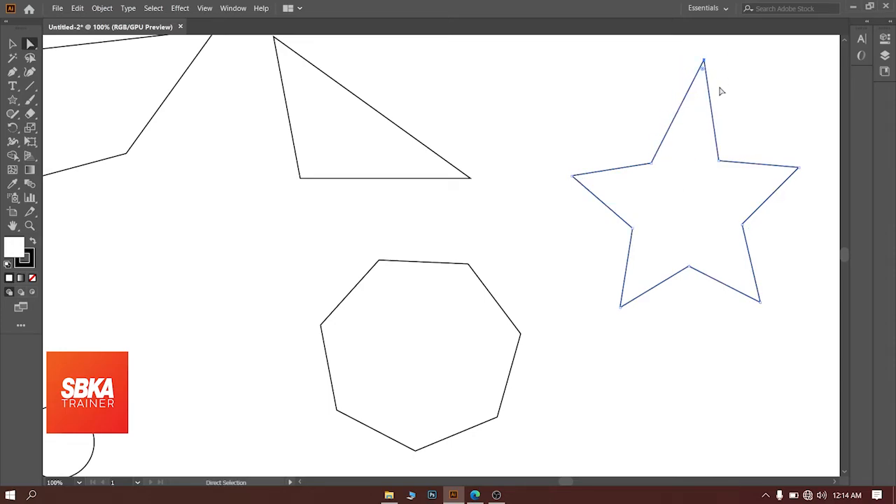
# - Shift the star's right tip down and outward, and pull its lower-right, lower-left and bottom inner anchor points outward
pyautogui.moveTo(799, 169); pyautogui.dragTo(814, 190)
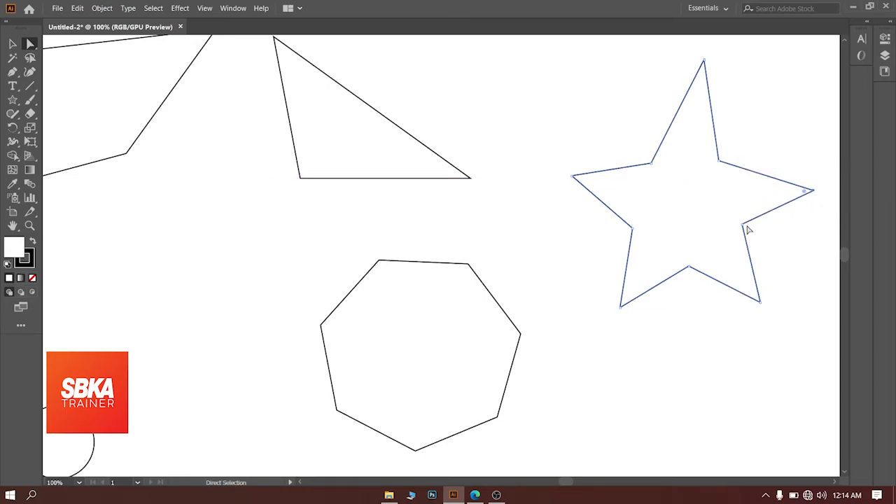
pyautogui.moveTo(745, 225); pyautogui.dragTo(798, 238)
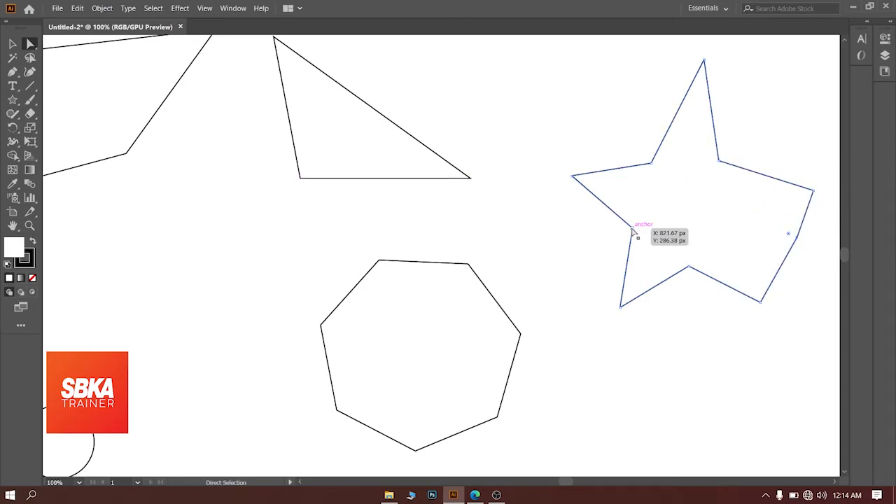
pyautogui.moveTo(633, 228); pyautogui.dragTo(582, 242)
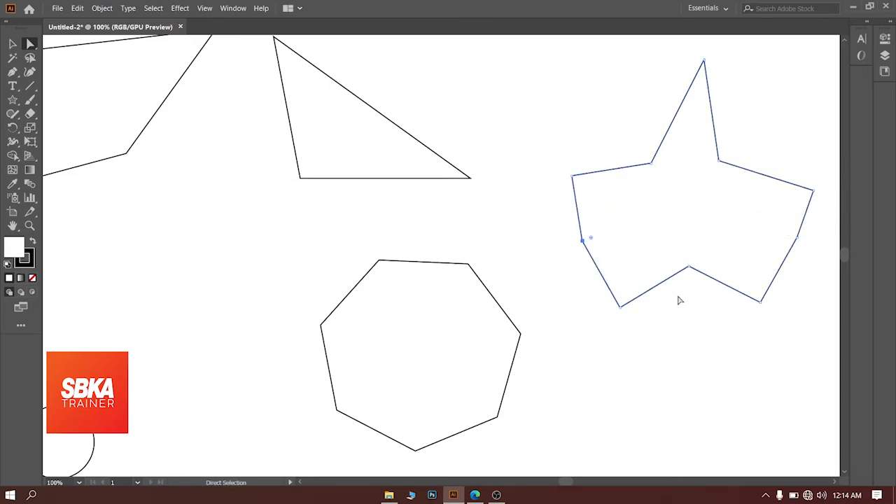
pyautogui.moveTo(690, 267); pyautogui.dragTo(689, 339)
# - Pull the heptagon's upper-left anchor point up and to the left to form a pointed corner
pyautogui.scroll(-3, 371, 324)
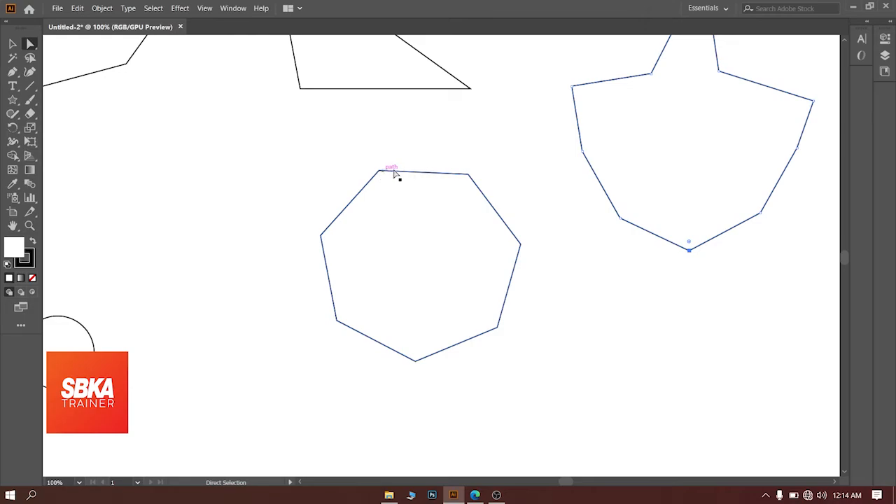
pyautogui.click(419, 209)
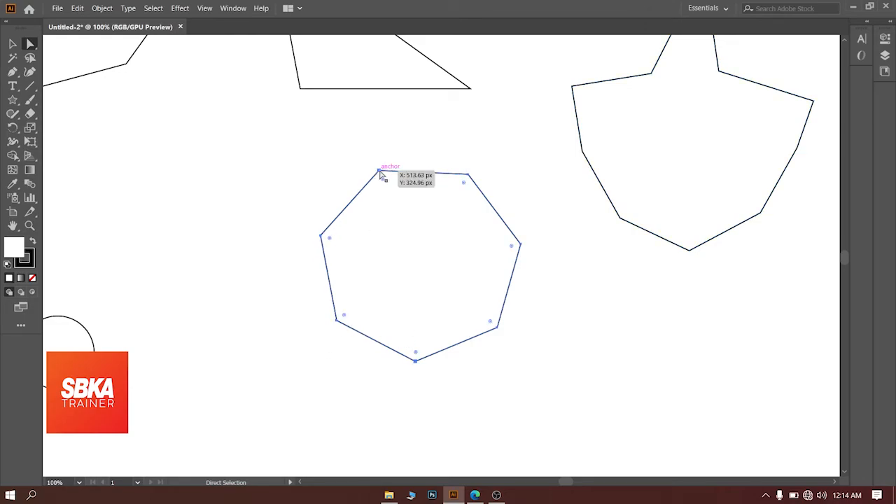
pyautogui.moveTo(380, 172); pyautogui.dragTo(349, 134)
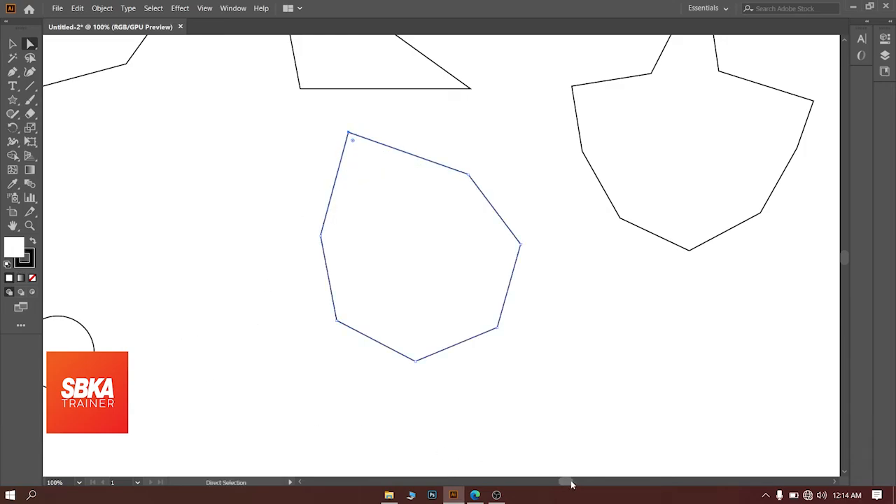
# - Select the circle's top, left and bottom anchor points one after another to examine their direction handles
pyautogui.moveTo(571, 483); pyautogui.dragTo(559, 483)
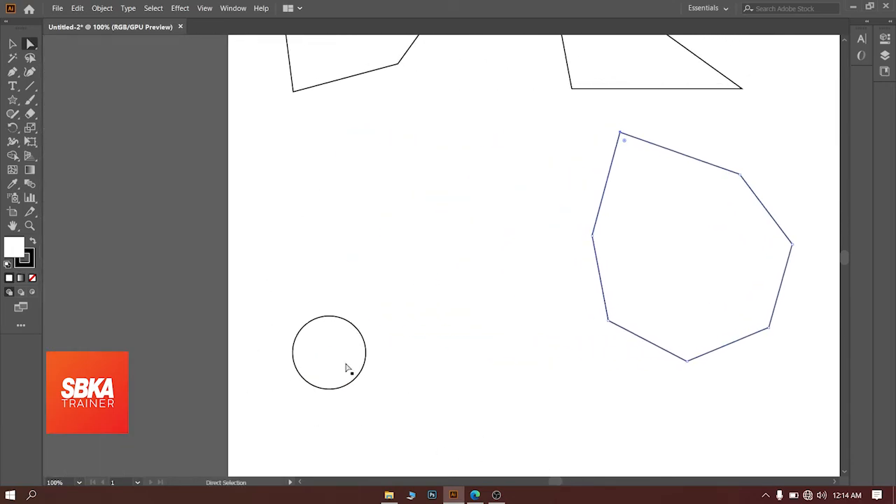
pyautogui.click(327, 349)
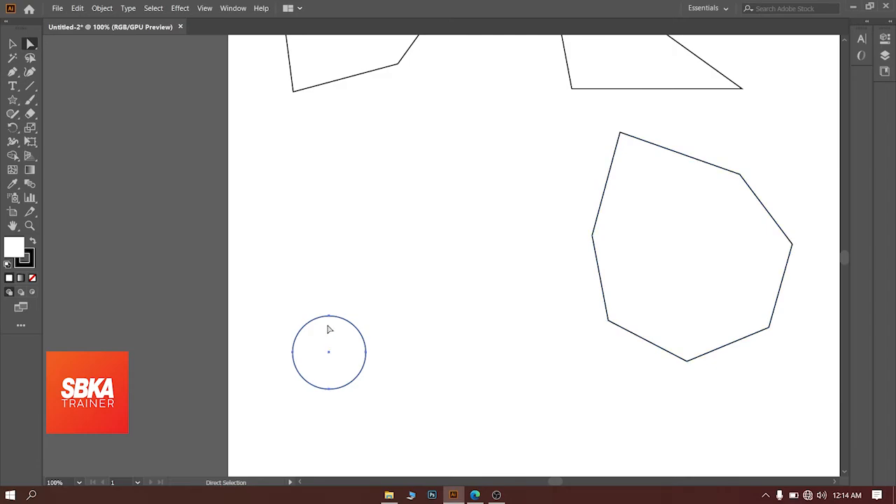
pyautogui.click(329, 317)
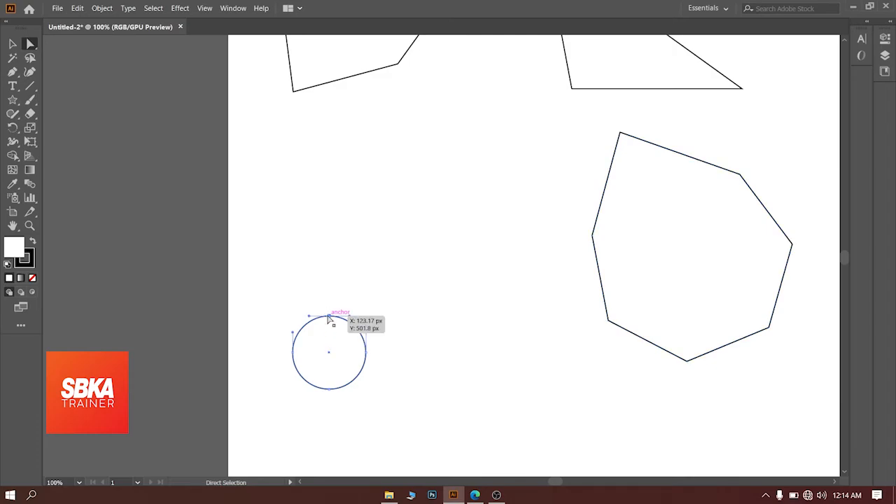
pyautogui.click(294, 353)
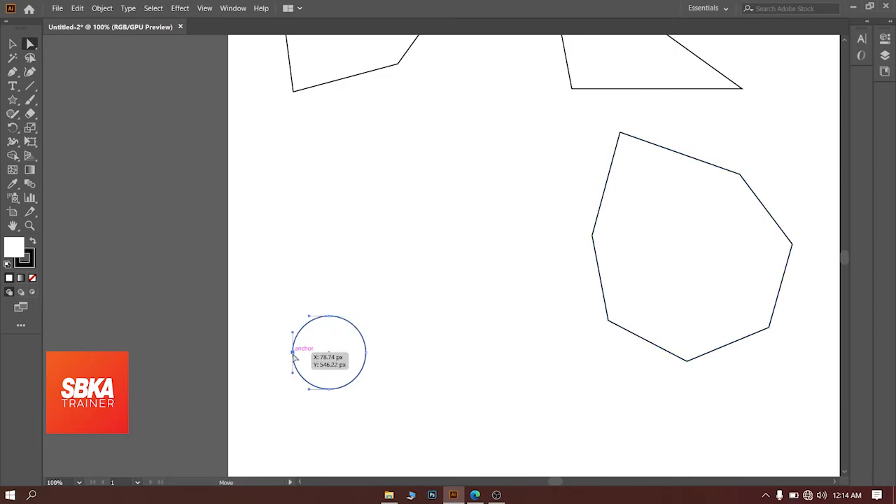
pyautogui.click(330, 390)
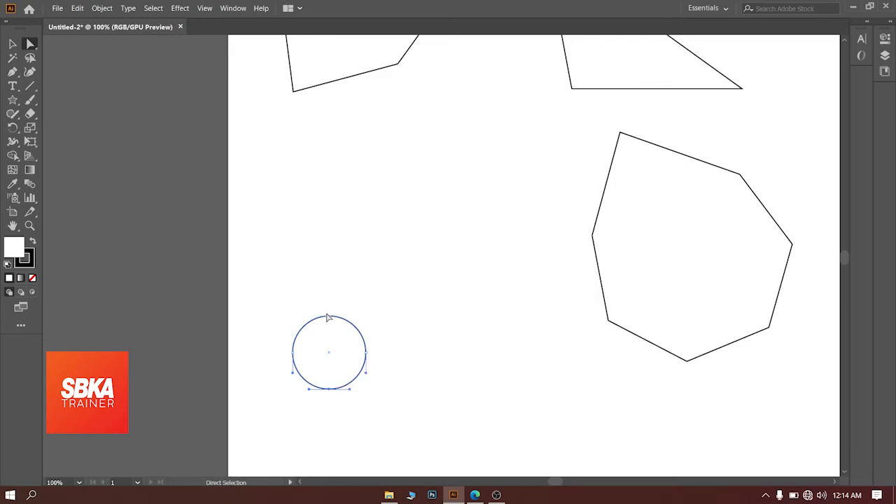
# - Distort the circle by pulling the top anchor's right handle up-right, the left anchor's upper handle upward, and the right anchor's lower handle inward
pyautogui.click(330, 318)
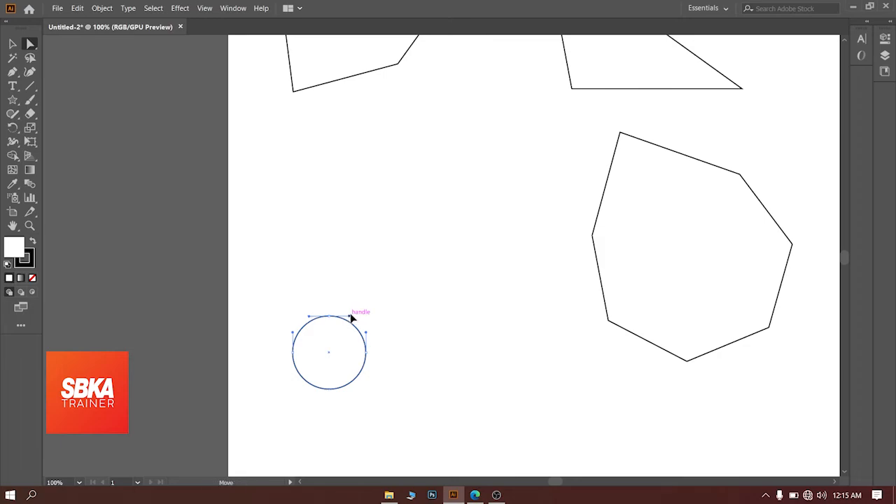
pyautogui.moveTo(352, 316); pyautogui.dragTo(395, 254)
pyautogui.click(397, 302)
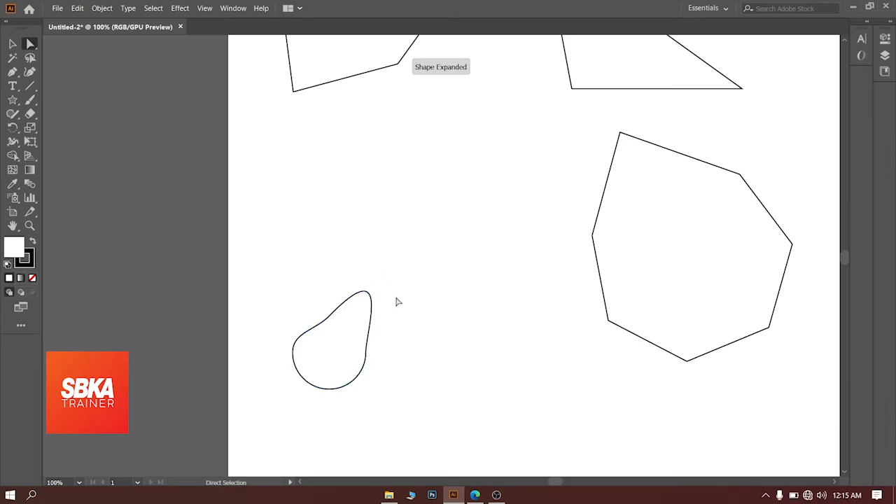
pyautogui.click(331, 317)
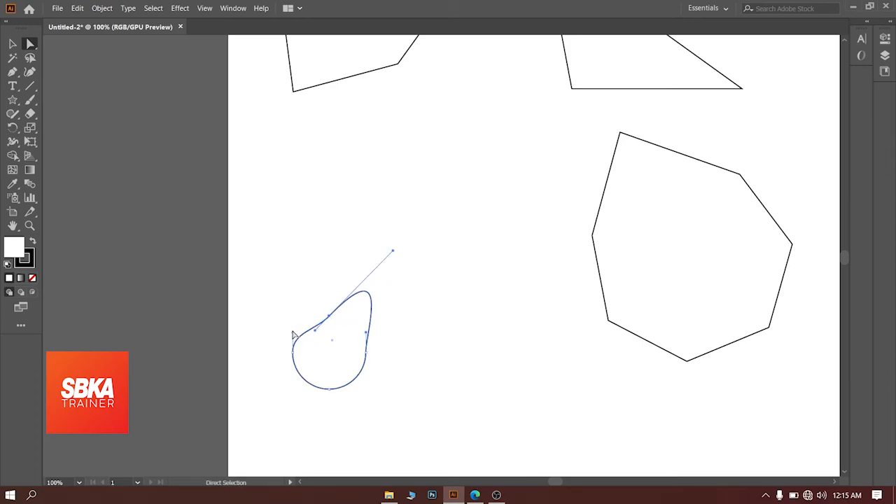
pyautogui.moveTo(295, 335); pyautogui.dragTo(285, 285)
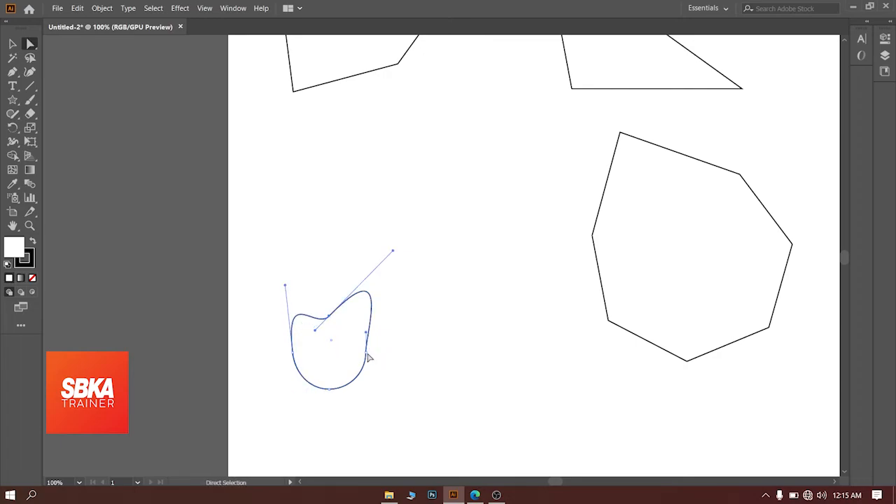
pyautogui.moveTo(370, 357); pyautogui.dragTo(356, 392)
pyautogui.hotkey('ctrl', 'z')
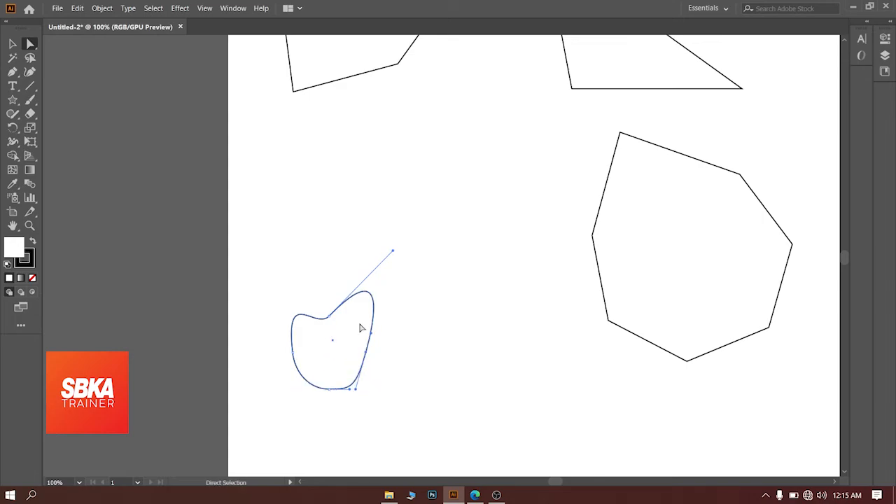
# - Move the distorted circle's left anchor outward to the left, its top anchor up and left, and its right anchor outward to the right
pyautogui.moveTo(297, 358); pyautogui.dragTo(273, 358)
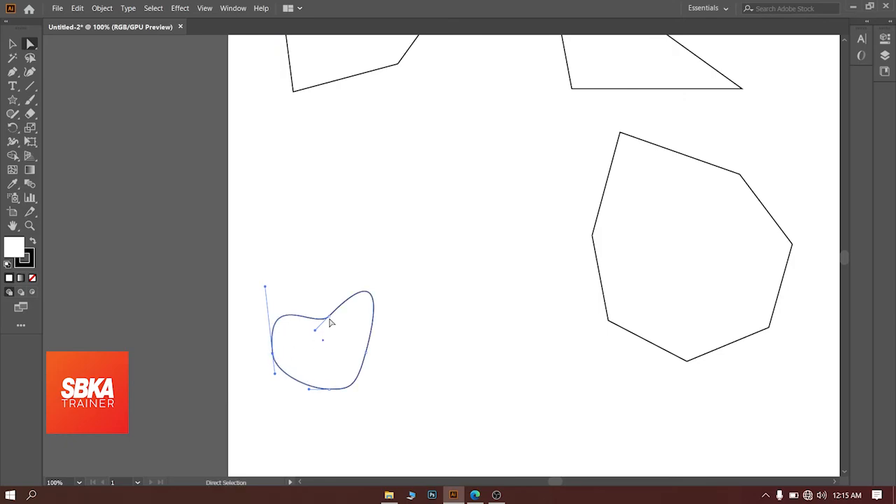
pyautogui.moveTo(330, 319); pyautogui.dragTo(310, 277)
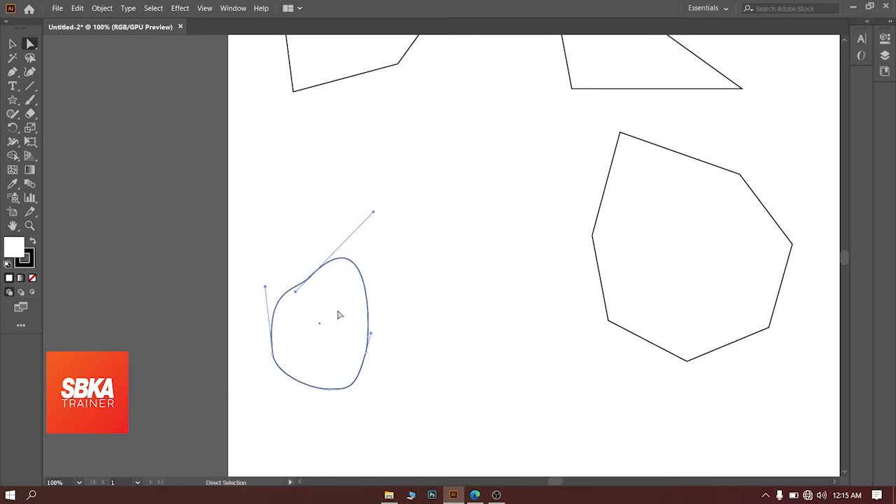
pyautogui.moveTo(368, 357); pyautogui.dragTo(402, 350)
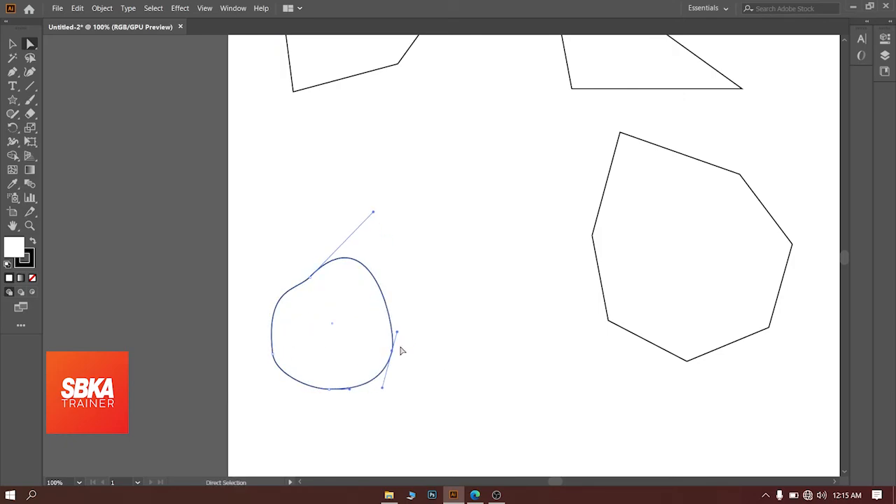
# - Undo all handle and anchor point edits on the distorted shape to restore the original circle
pyautogui.press('z')
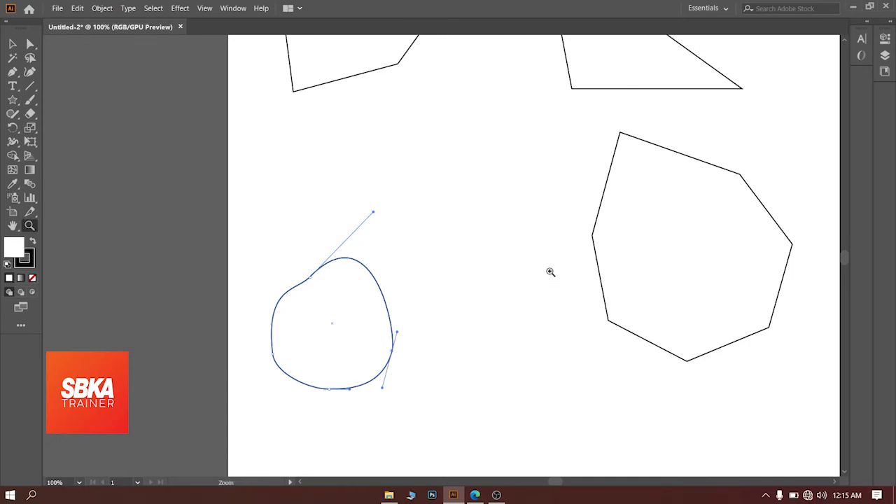
pyautogui.keyDown('alt'); pyautogui.click(491, 279); pyautogui.keyUp('alt')
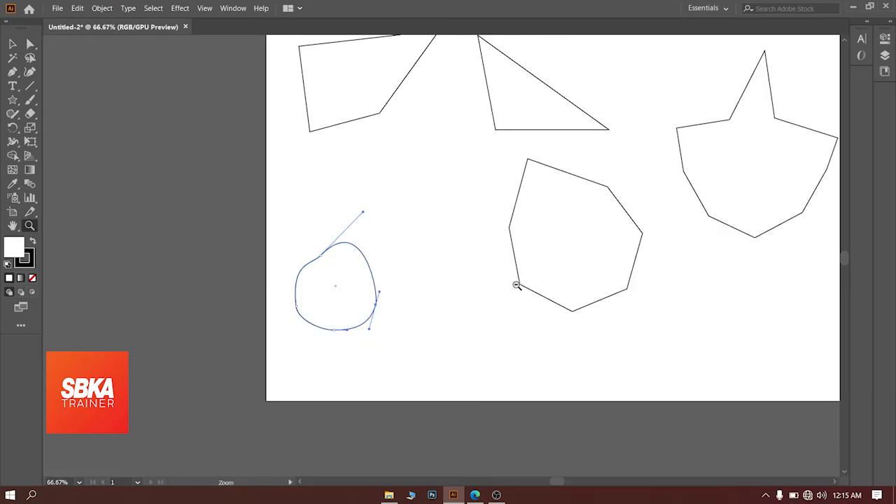
pyautogui.keyDown('alt'); pyautogui.click(666, 297); pyautogui.keyUp('alt')
pyautogui.scroll(1, 491, 269)
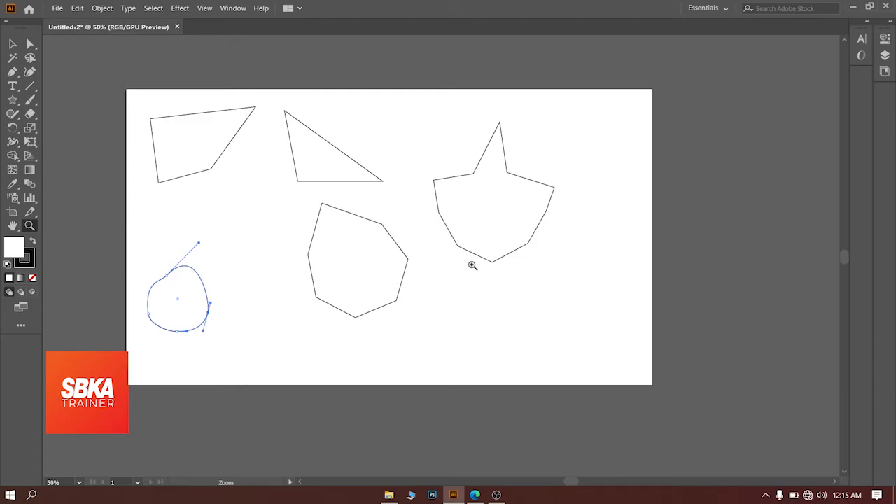
pyautogui.hotkey('ctrl', 'z')
pyautogui.hotkey('ctrl', 'z')
pyautogui.hotkey('ctrl', 'z')
pyautogui.hotkey('ctrl', 'z')
pyautogui.hotkey('ctrl', 'z')
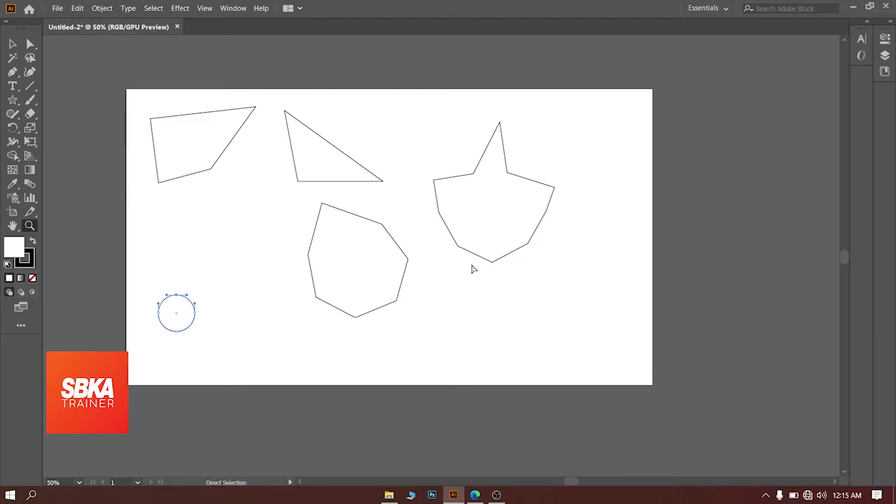
# - Undo the anchor point edits on the heptagon, the star and the triangle to restore their original shapes
pyautogui.hotkey('ctrl', 'z')
pyautogui.hotkey('ctrl', 'z')
pyautogui.hotkey('ctrl', 'z')
pyautogui.hotkey('ctrl', 'z')
pyautogui.hotkey('ctrl', 'z')
pyautogui.hotkey('ctrl', 'z')
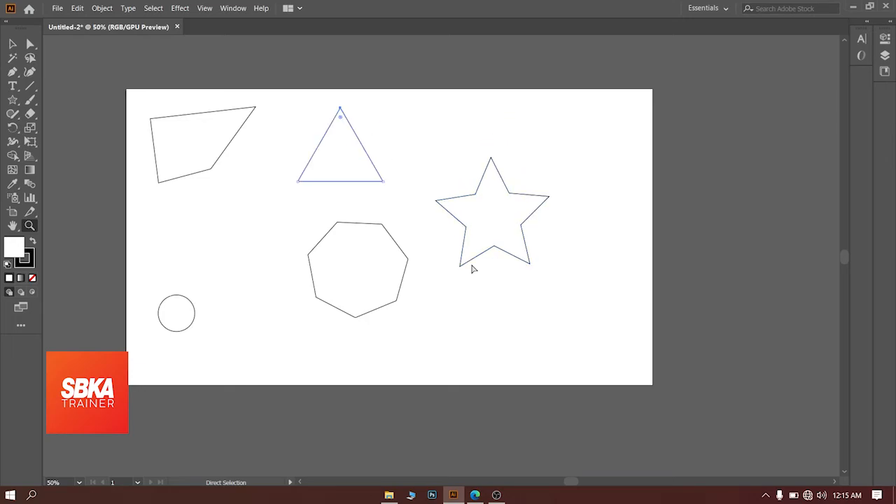
# - Undo all corner edits on the four-sided shape to restore the original rectangle, and deselect it
pyautogui.hotkey('ctrl', 'z')
pyautogui.hotkey('ctrl', 'z')
pyautogui.hotkey('ctrl', 'z')
pyautogui.hotkey('ctrl', 'z')
pyautogui.hotkey('ctrl', 'z')
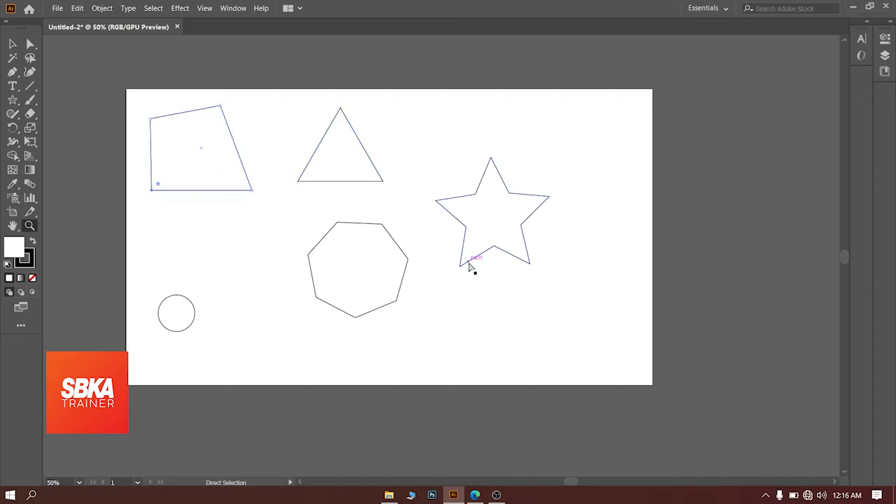
pyautogui.hotkey('ctrl', 'z')
pyautogui.hotkey('ctrl', 'z')
pyautogui.hotkey('ctrl', 'z')
pyautogui.hotkey('ctrl', 'z')
pyautogui.hotkey('ctrl', 'z')
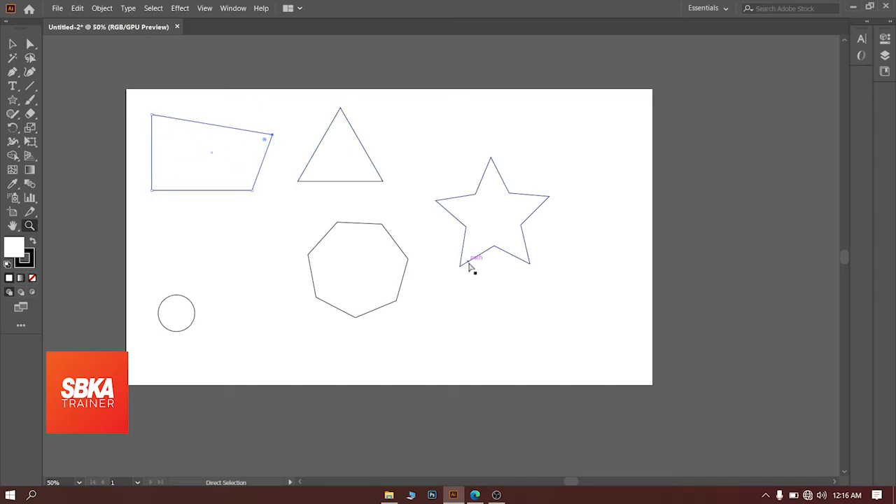
pyautogui.hotkey('ctrl', 'z')
pyautogui.hotkey('ctrl', 'z')
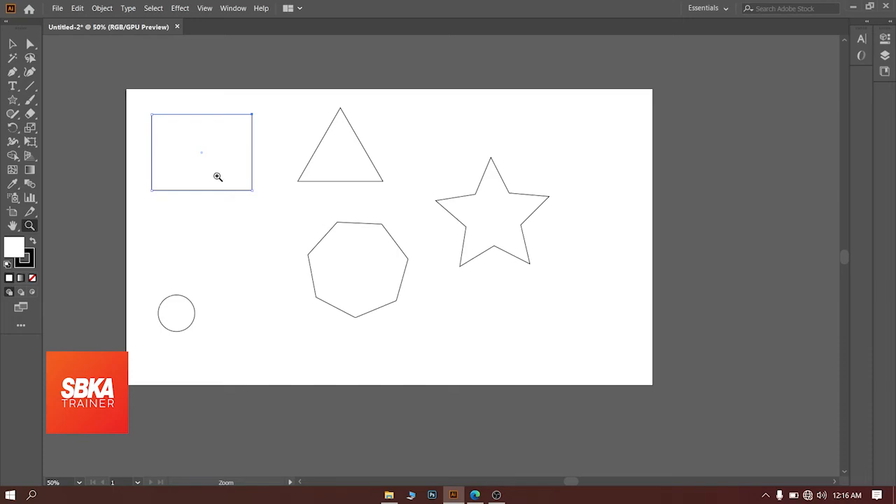
pyautogui.click(12, 43)
pyautogui.click(226, 240)
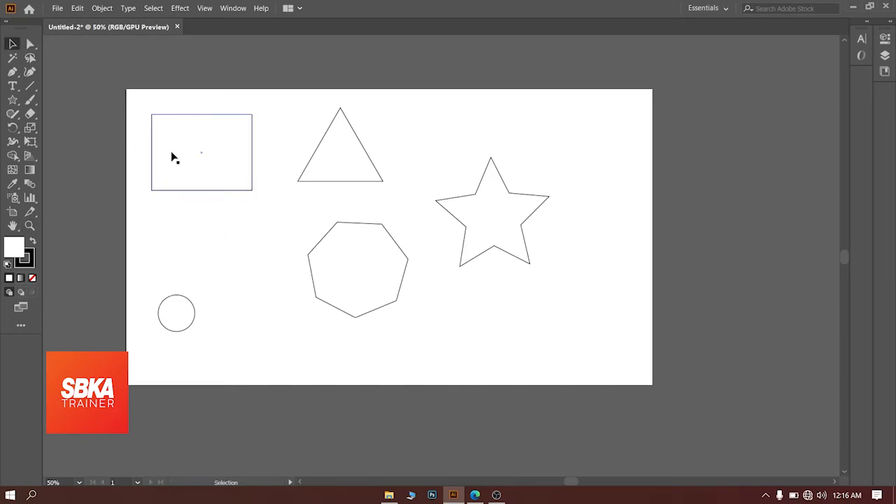
# - Select the rectangle's top-left and bottom-right anchor points together with Direct Selection and shift both to the right, slanting its sides
pyautogui.press('z')
pyautogui.click(164, 128)
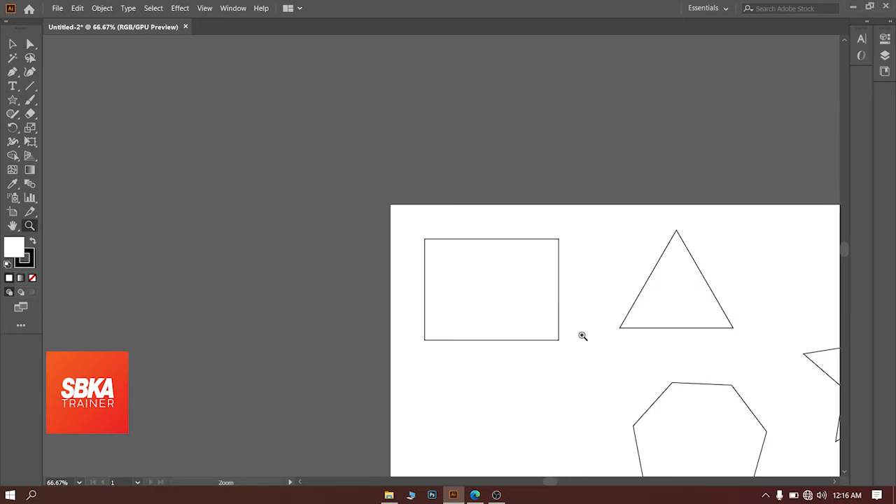
pyautogui.click(566, 312)
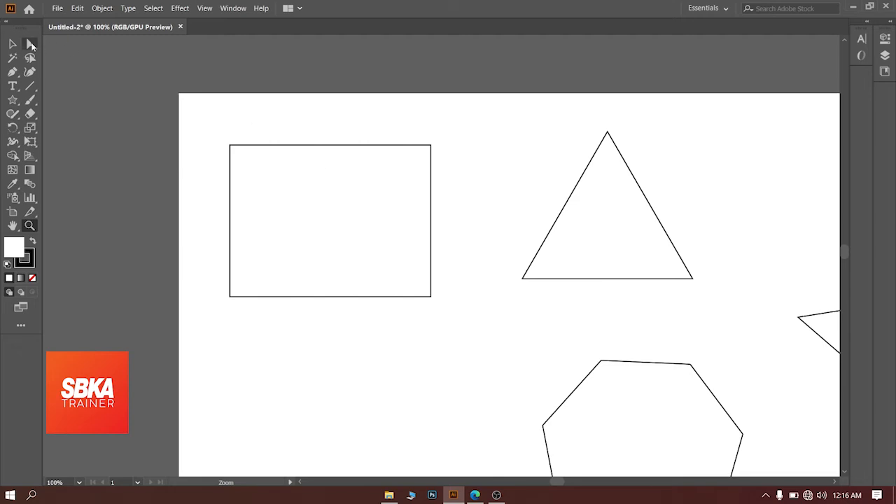
pyautogui.click(30, 44)
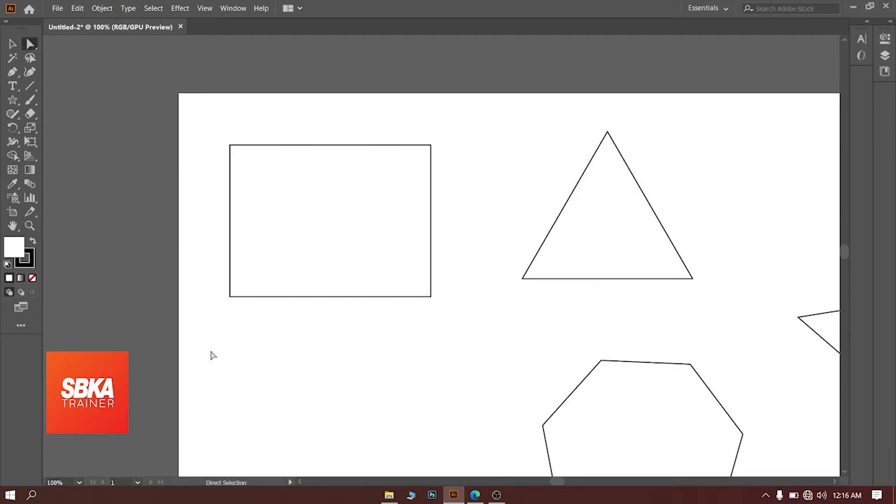
pyautogui.click(233, 150)
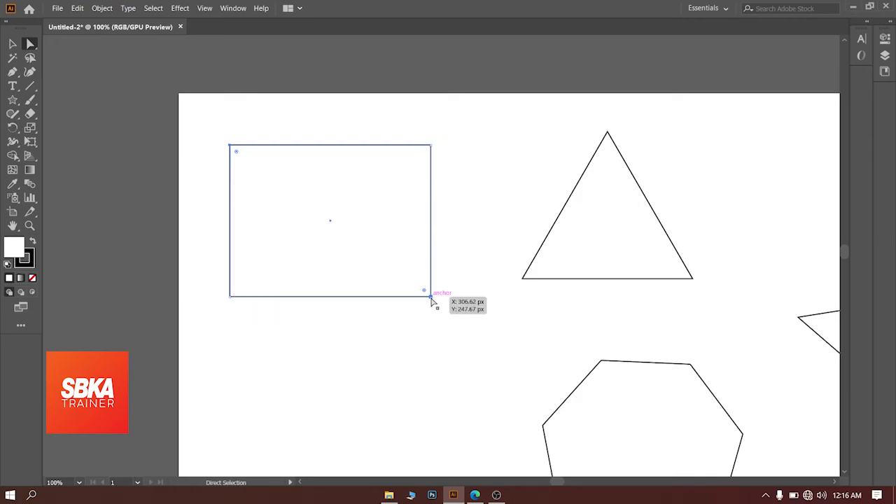
pyautogui.moveTo(431, 298); pyautogui.dragTo(457, 299)
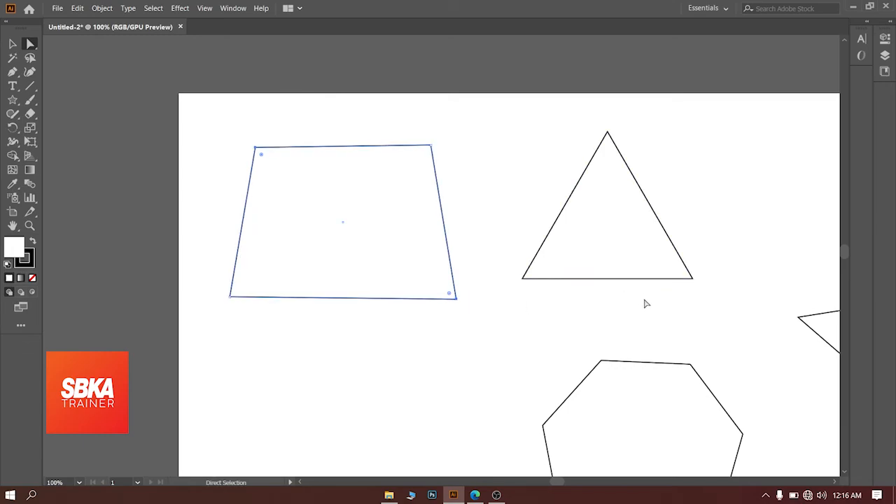
# - Select the triangle's apex and lower-left anchor points together and move both up and to the left
pyautogui.moveTo(560, 482); pyautogui.dragTo(567, 476)
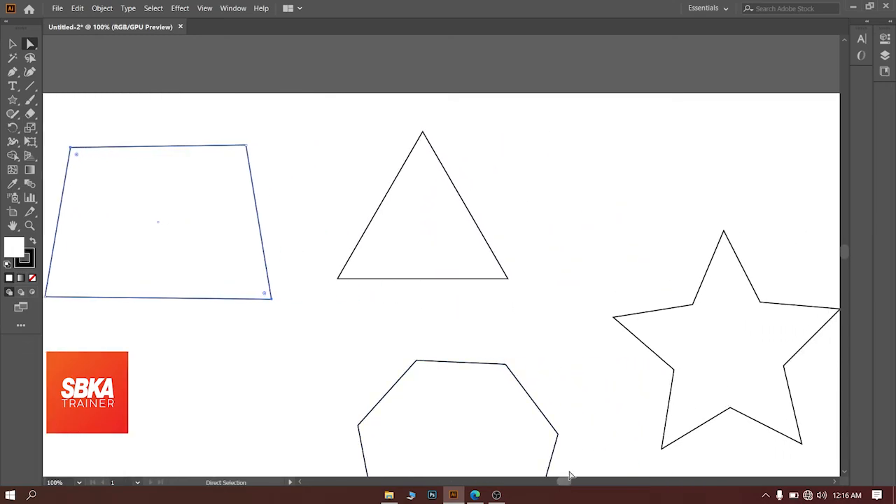
pyautogui.click(423, 133)
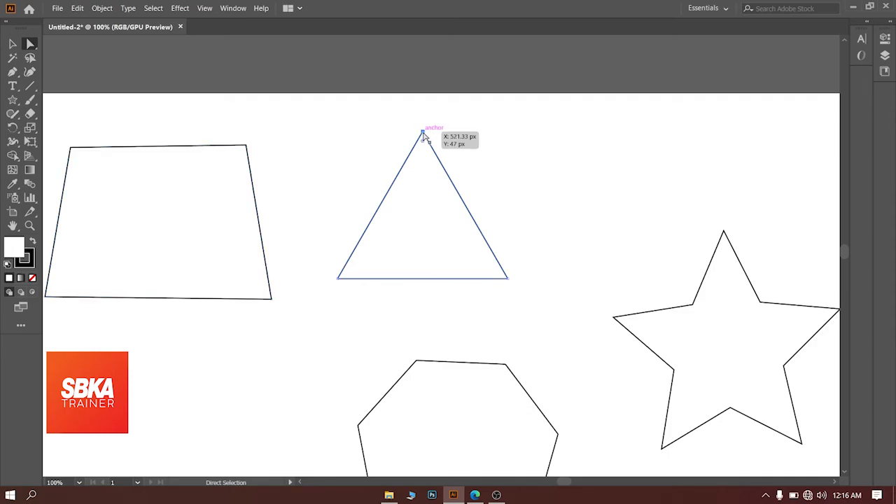
pyautogui.keyDown('shift'); pyautogui.click(338, 279); pyautogui.keyUp('shift')
pyautogui.moveTo(423, 132); pyautogui.dragTo(363, 110)
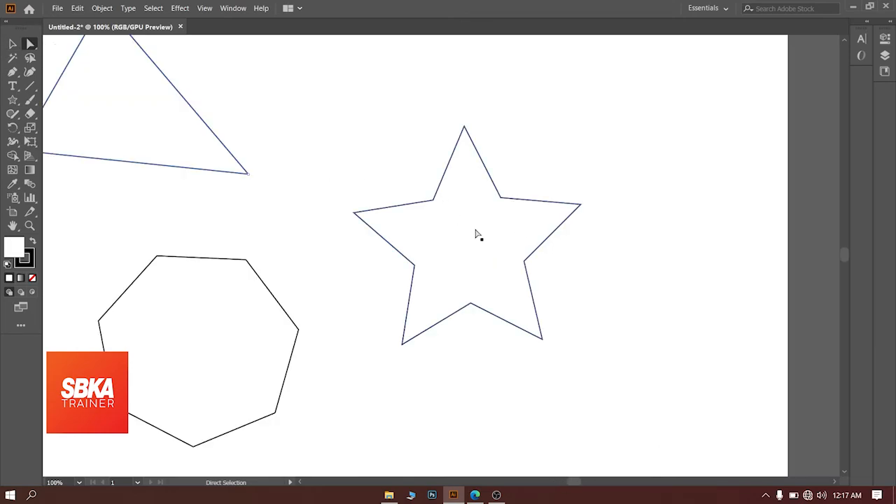
# - Select the star's five outer tip anchors together and move them up and to the right, leaving the inner anchors in place
pyautogui.click(476, 235)
pyautogui.click(580, 205)
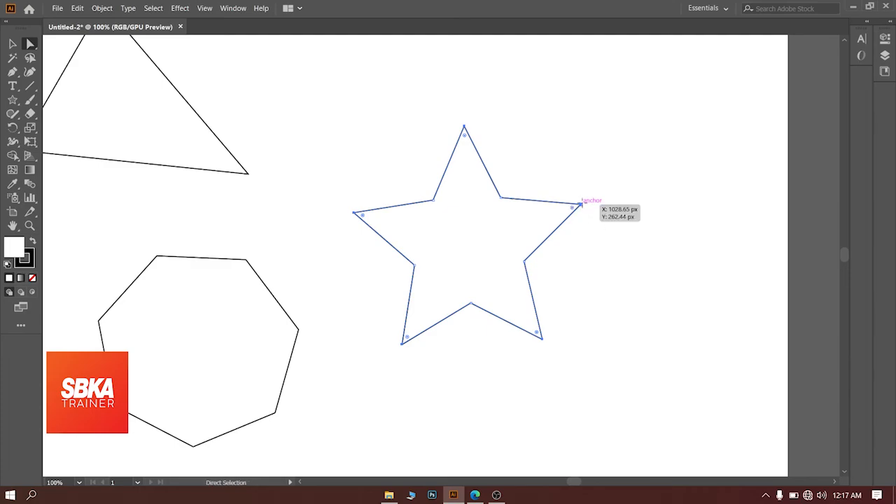
pyautogui.moveTo(581, 204)
pyautogui.mouseDown()
pyautogui.moveTo(619, 161)
pyautogui.moveTo(527, 230)
pyautogui.moveTo(620, 168)
pyautogui.moveTo(576, 219)
pyautogui.moveTo(582, 197)
pyautogui.mouseUp()
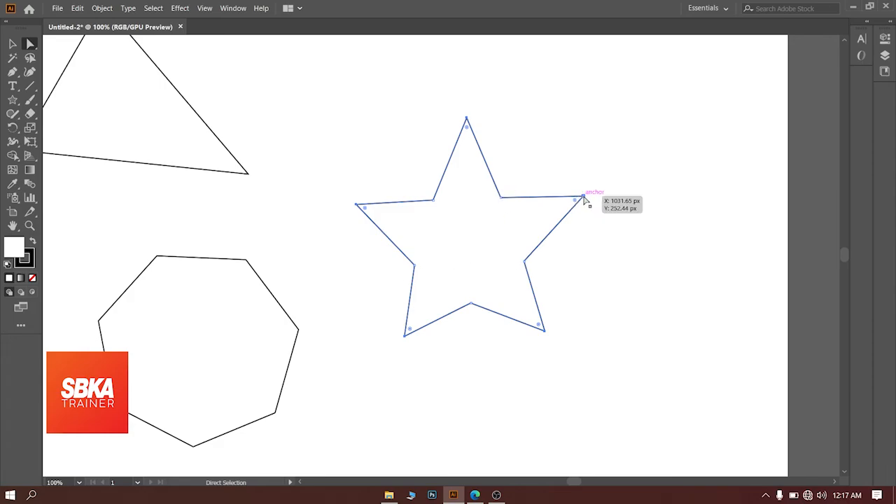
pyautogui.moveTo(585, 200); pyautogui.dragTo(608, 159)
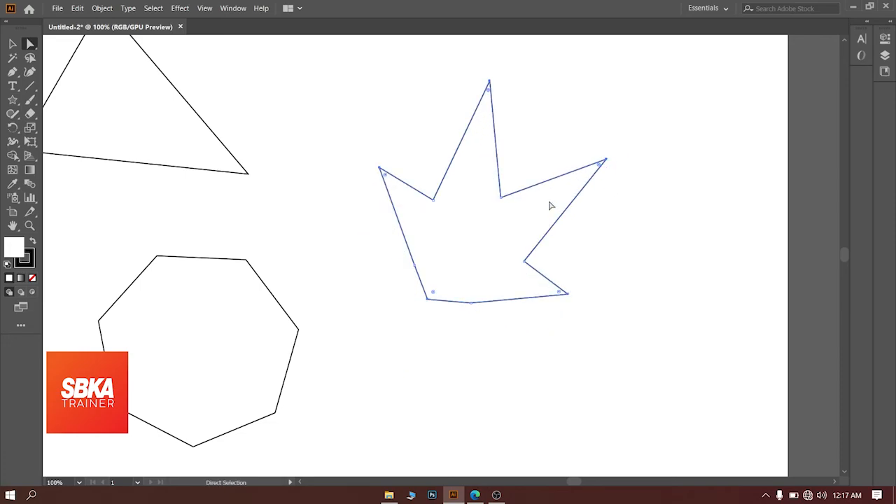
# - Select the heptagon's left, right and bottom anchor points together, move them up about 149 px, and deselect the shape
pyautogui.click(283, 336)
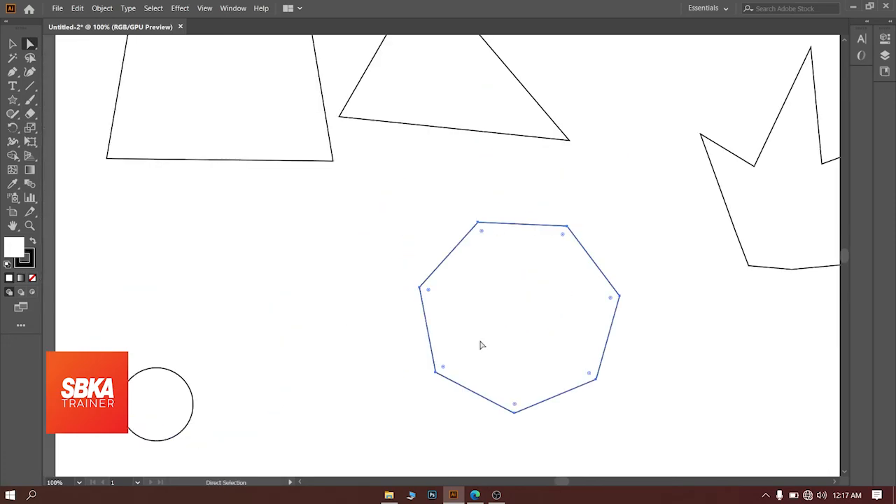
pyautogui.click(420, 288)
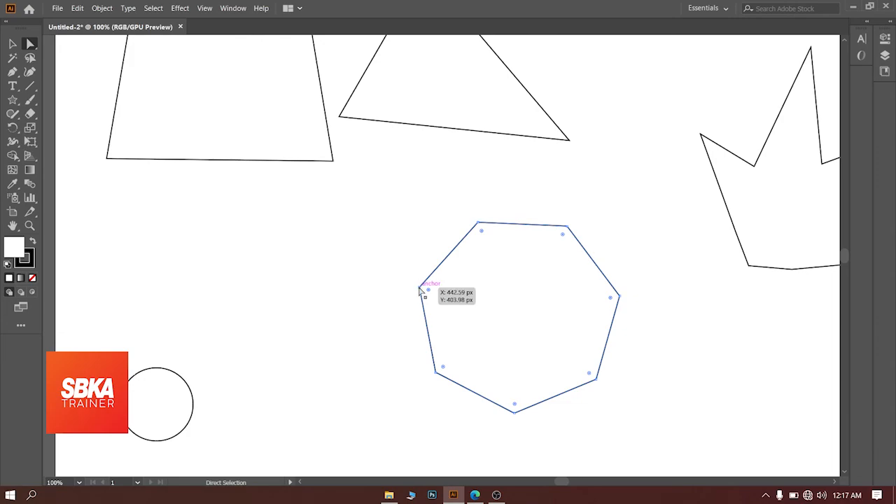
pyautogui.keyDown('shift'); pyautogui.click(619, 297); pyautogui.keyUp('shift')
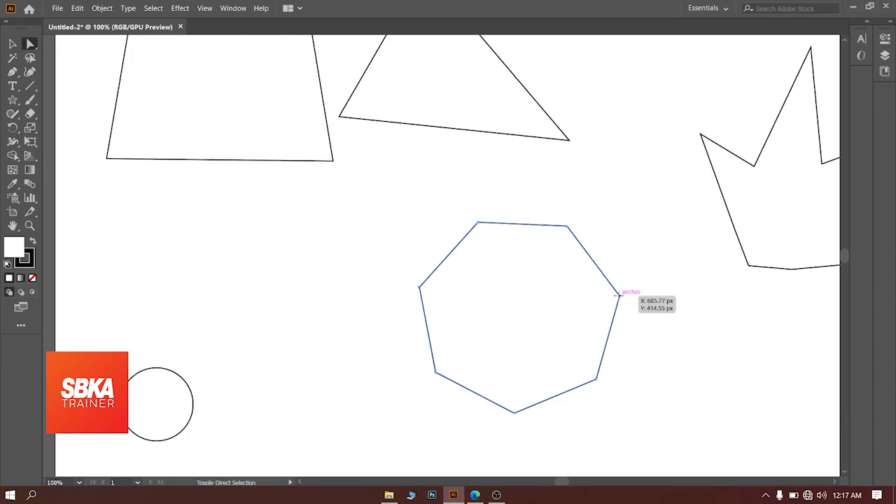
pyautogui.keyDown('shift'); pyautogui.click(516, 412); pyautogui.keyUp('shift')
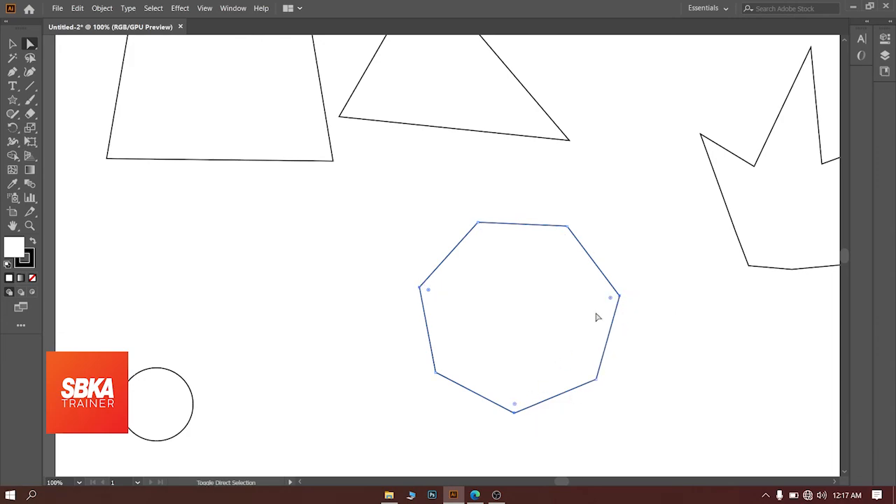
pyautogui.moveTo(619, 295); pyautogui.dragTo(622, 173)
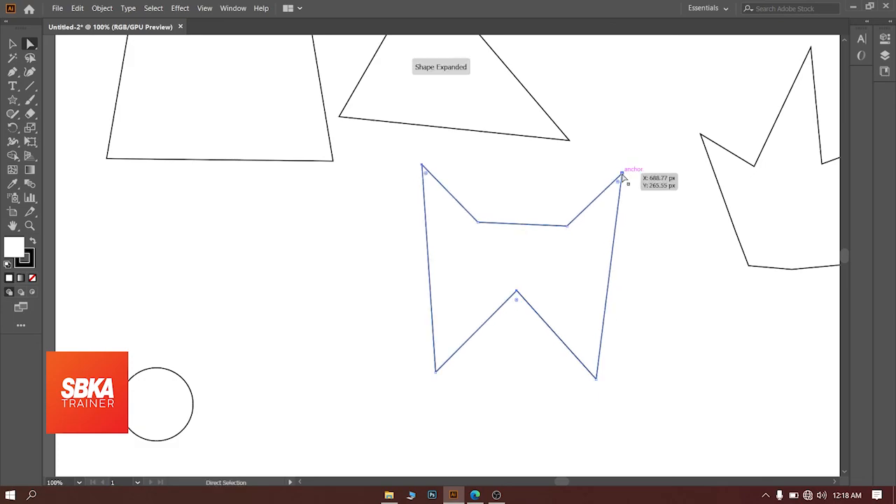
pyautogui.click(313, 331)
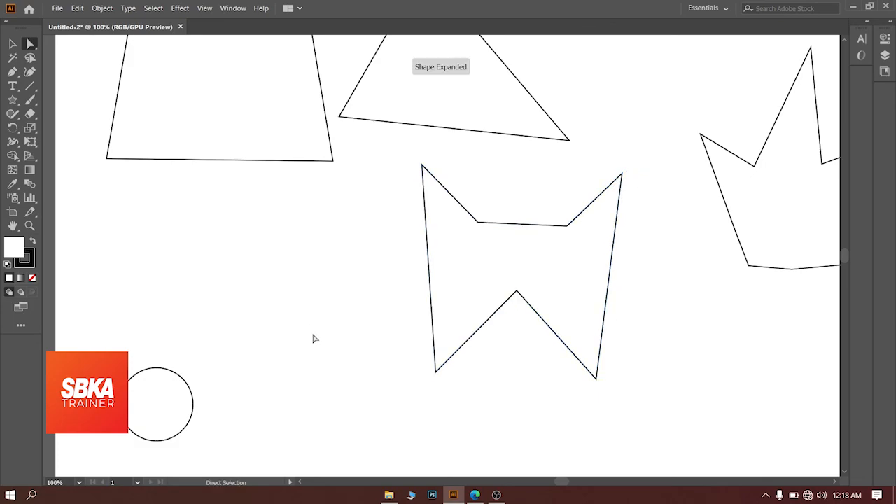
# - Try moving the circle's top and bottom anchor points upward together with Direct Selection, and undo the move
pyautogui.click(157, 371)
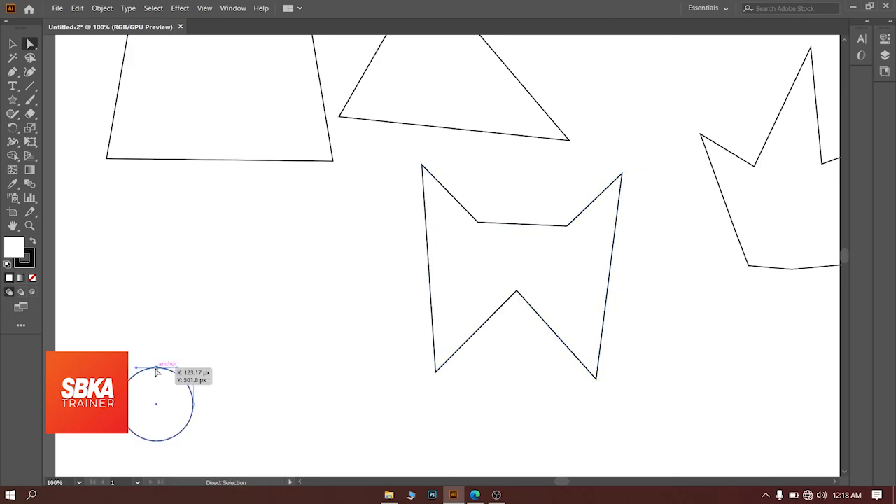
pyautogui.click(157, 442)
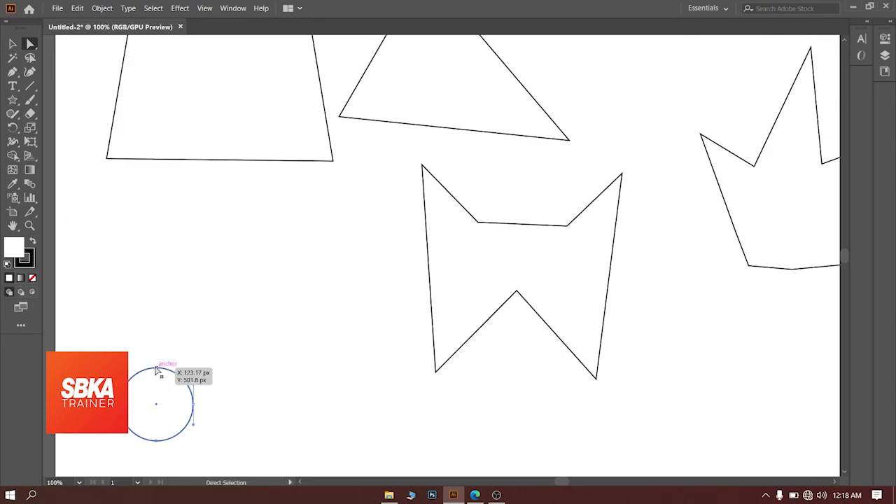
pyautogui.moveTo(157, 370); pyautogui.dragTo(156, 305)
pyautogui.hotkey('ctrl', 'z')
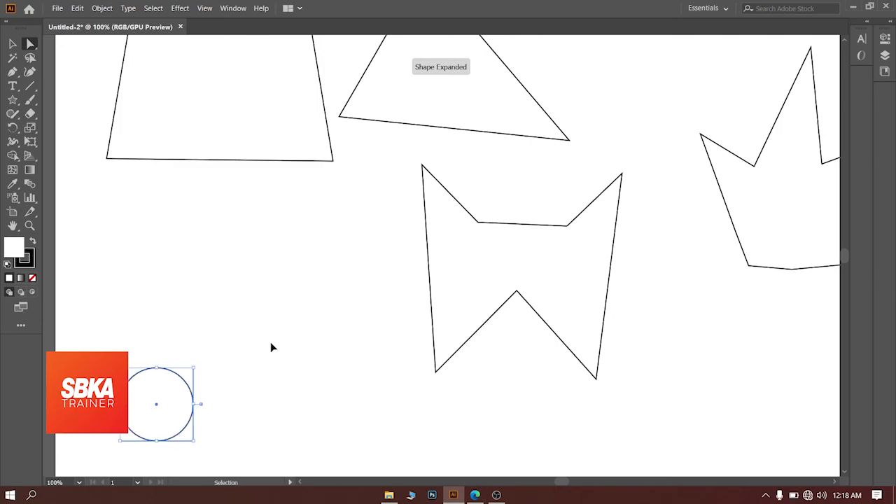
# - Undo the anchor-point moves on the heptagon, star, triangle and rectangle to bring back their original outlines
pyautogui.hotkey('ctrl', 'z')
pyautogui.click(29, 226)
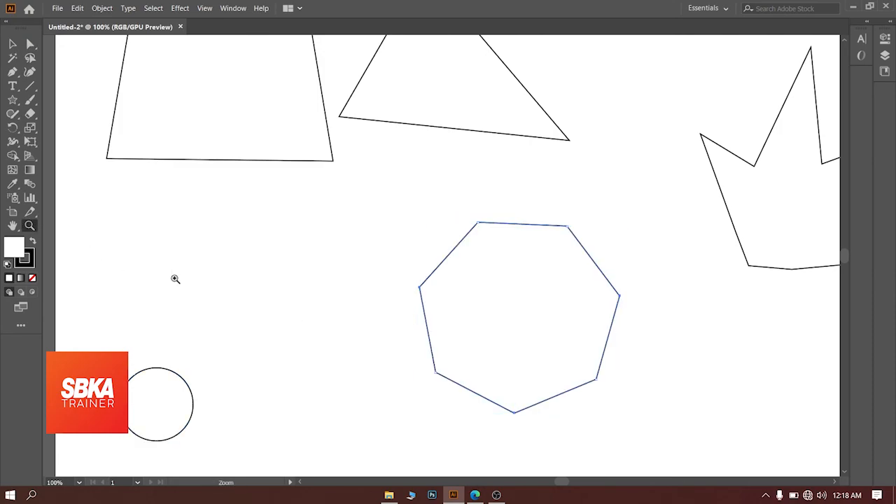
pyautogui.keyDown('alt'); pyautogui.click(312, 320); pyautogui.keyUp('alt')
pyautogui.keyDown('alt'); pyautogui.click(684, 259); pyautogui.keyUp('alt')
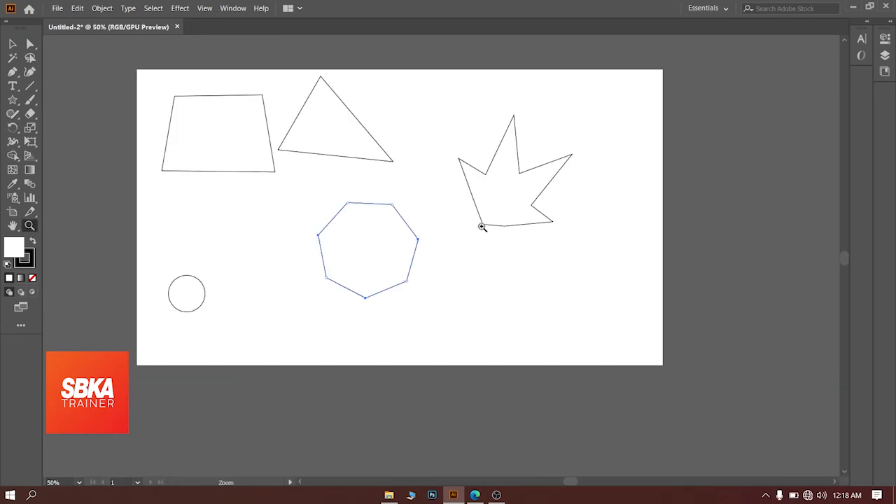
pyautogui.hotkey('ctrl', 'z')
pyautogui.hotkey('ctrl', 'z')
pyautogui.hotkey('ctrl', 'z')
pyautogui.hotkey('ctrl', 'z')
pyautogui.hotkey('ctrl', 'z')
pyautogui.hotkey('ctrl', 'z')
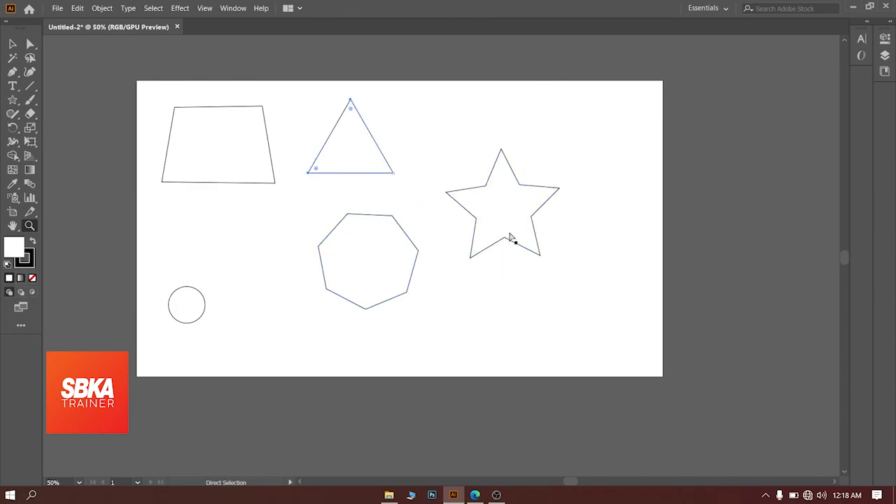
pyautogui.hotkey('ctrl', 'z')
pyautogui.hotkey('ctrl', 'z')
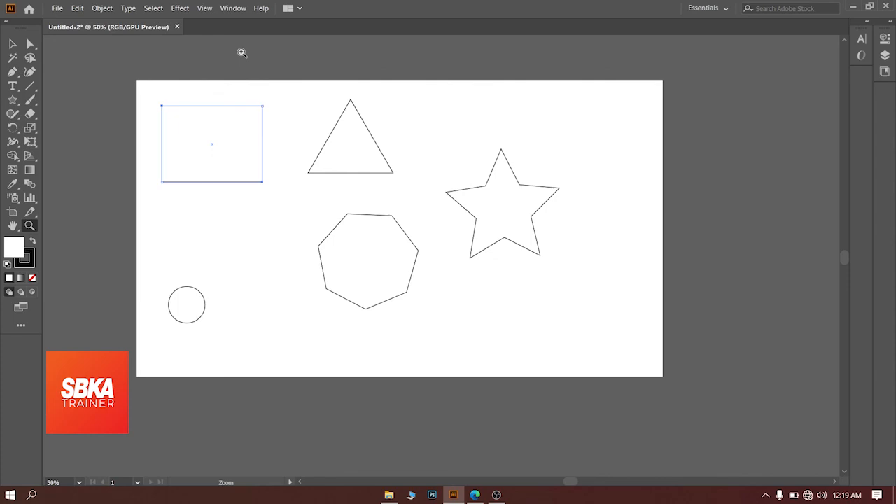
# - Compare the Selection and Direct Selection tools on the selected rectangle by alternating between them, ending on Direct Selection
pyautogui.click(14, 44)
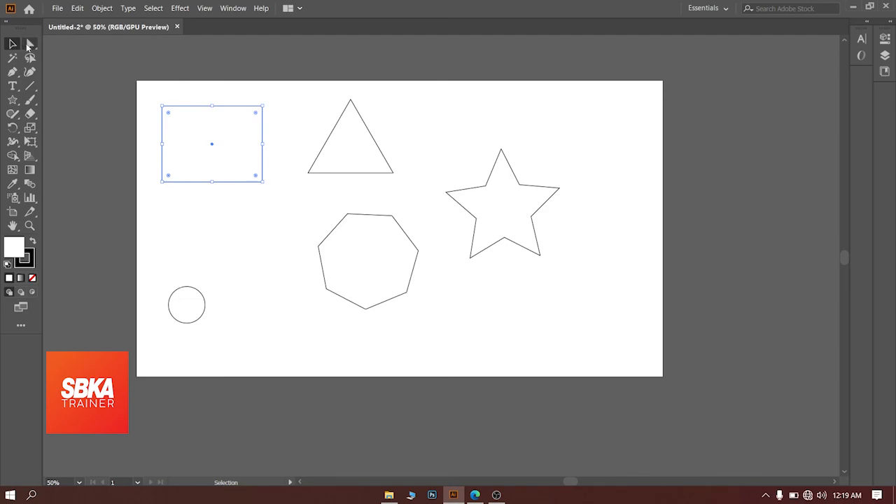
pyautogui.click(29, 45)
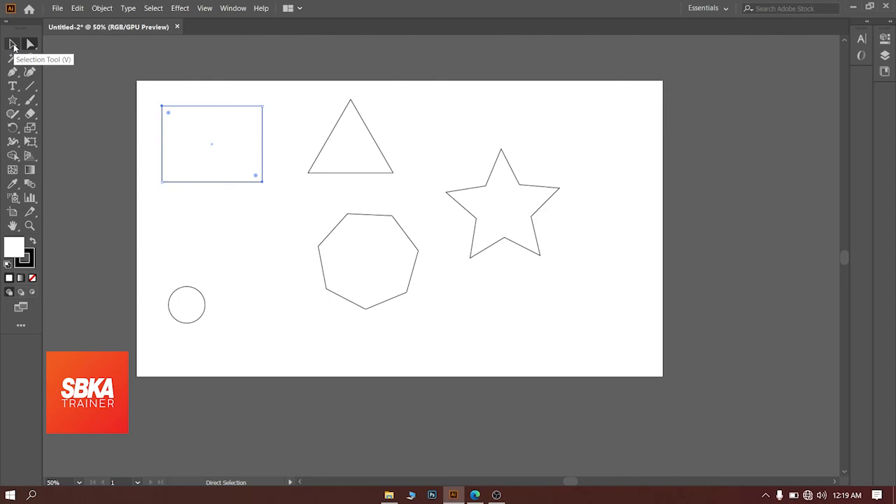
pyautogui.click(13, 46)
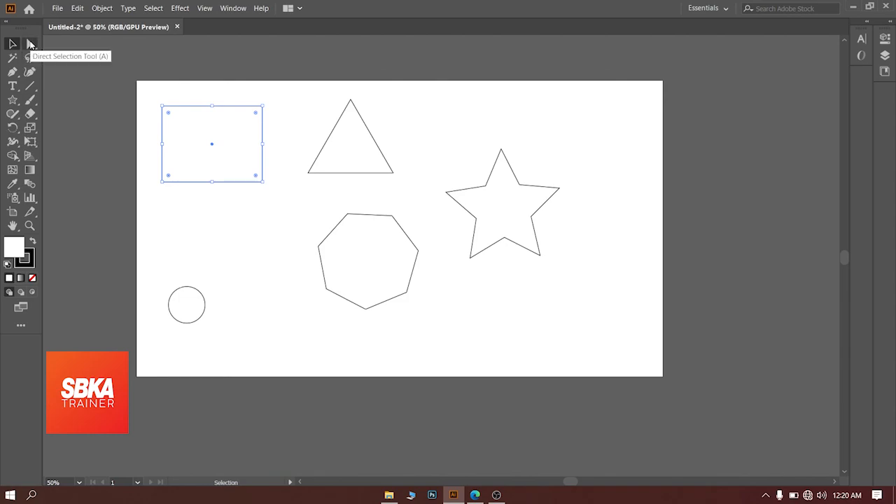
pyautogui.click(30, 44)
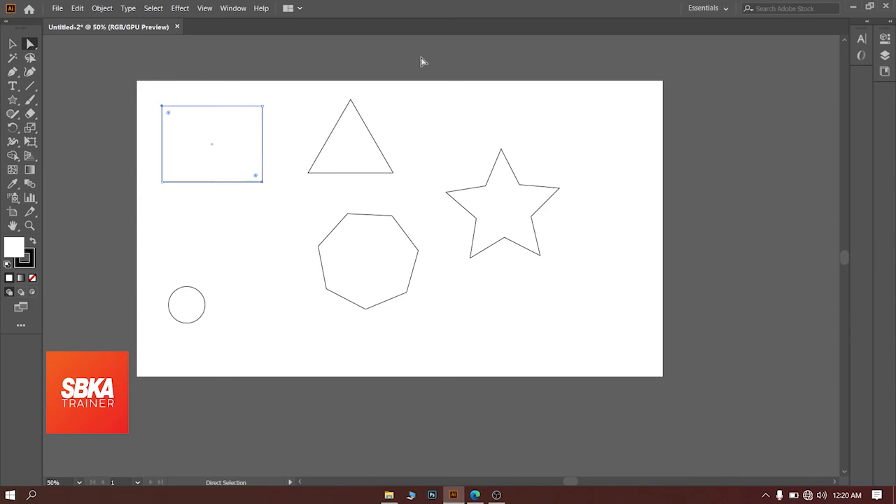